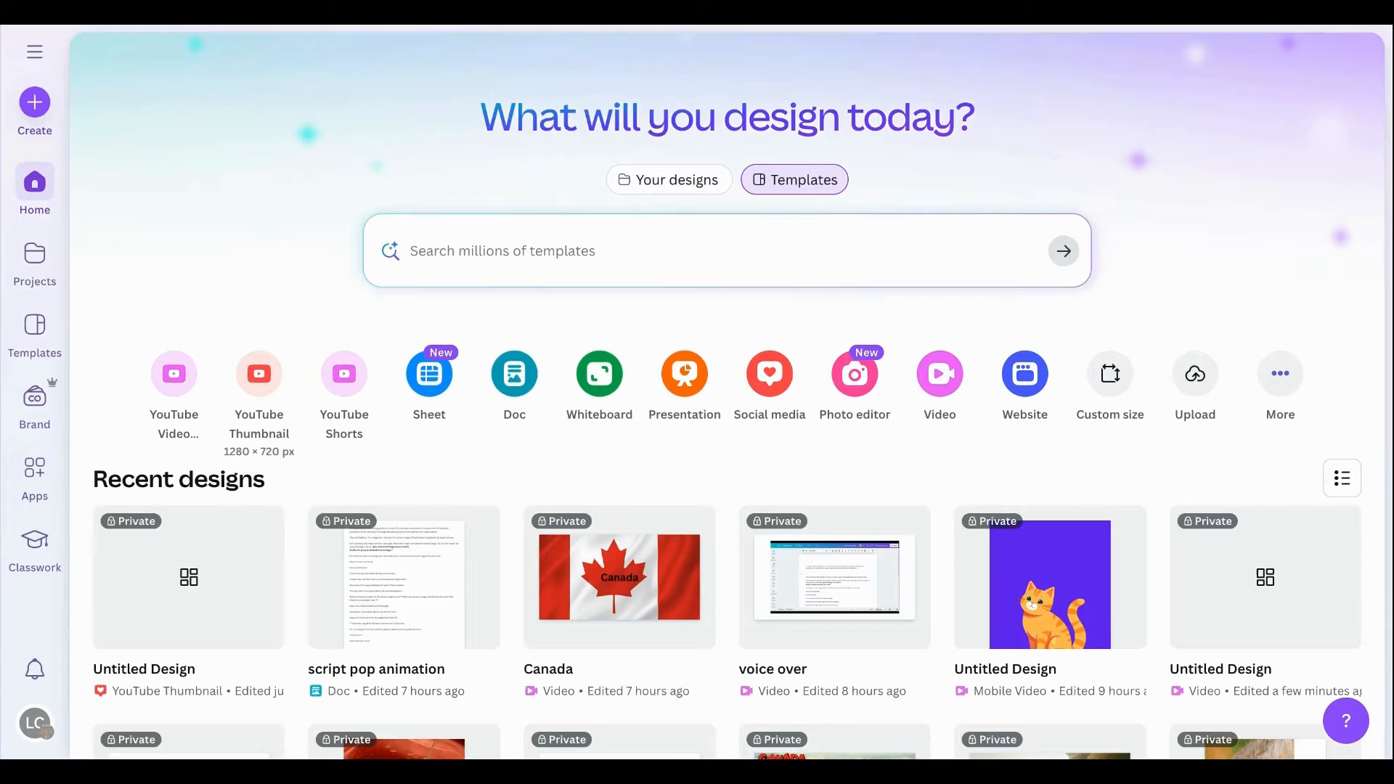
# Create a blank YouTube video design and add the waving Canada flag photo found by searching the elements for "Canada flag".
pyautogui.click(184, 389)
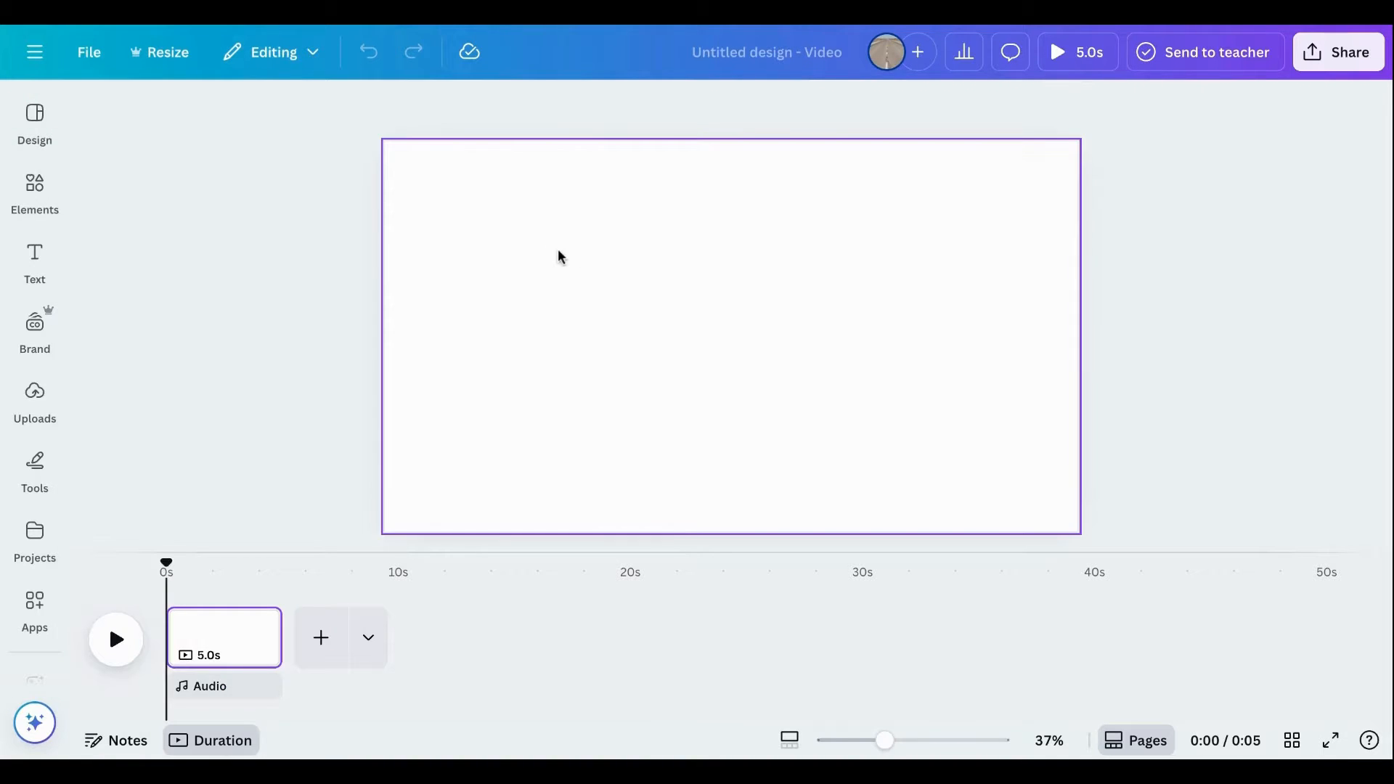
pyautogui.click(528, 288)
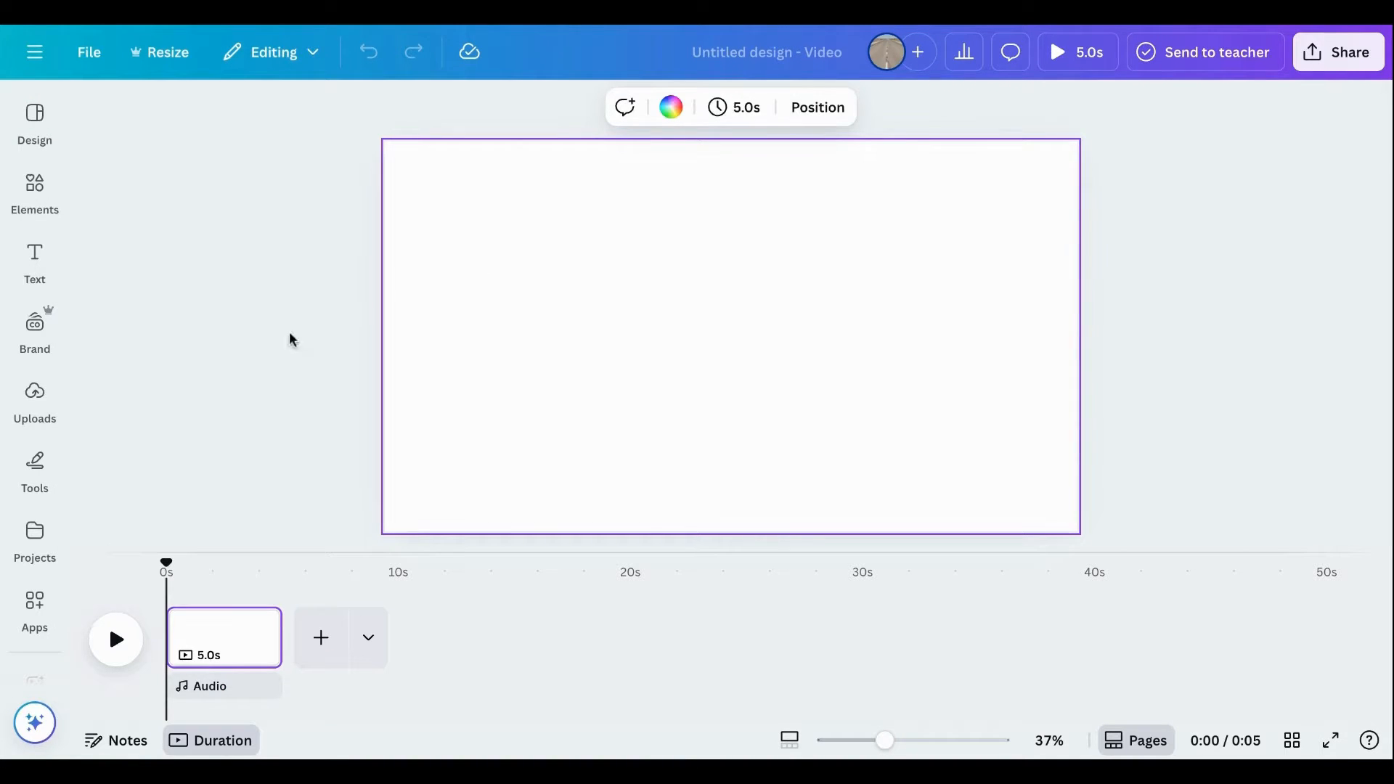
pyautogui.click(36, 196)
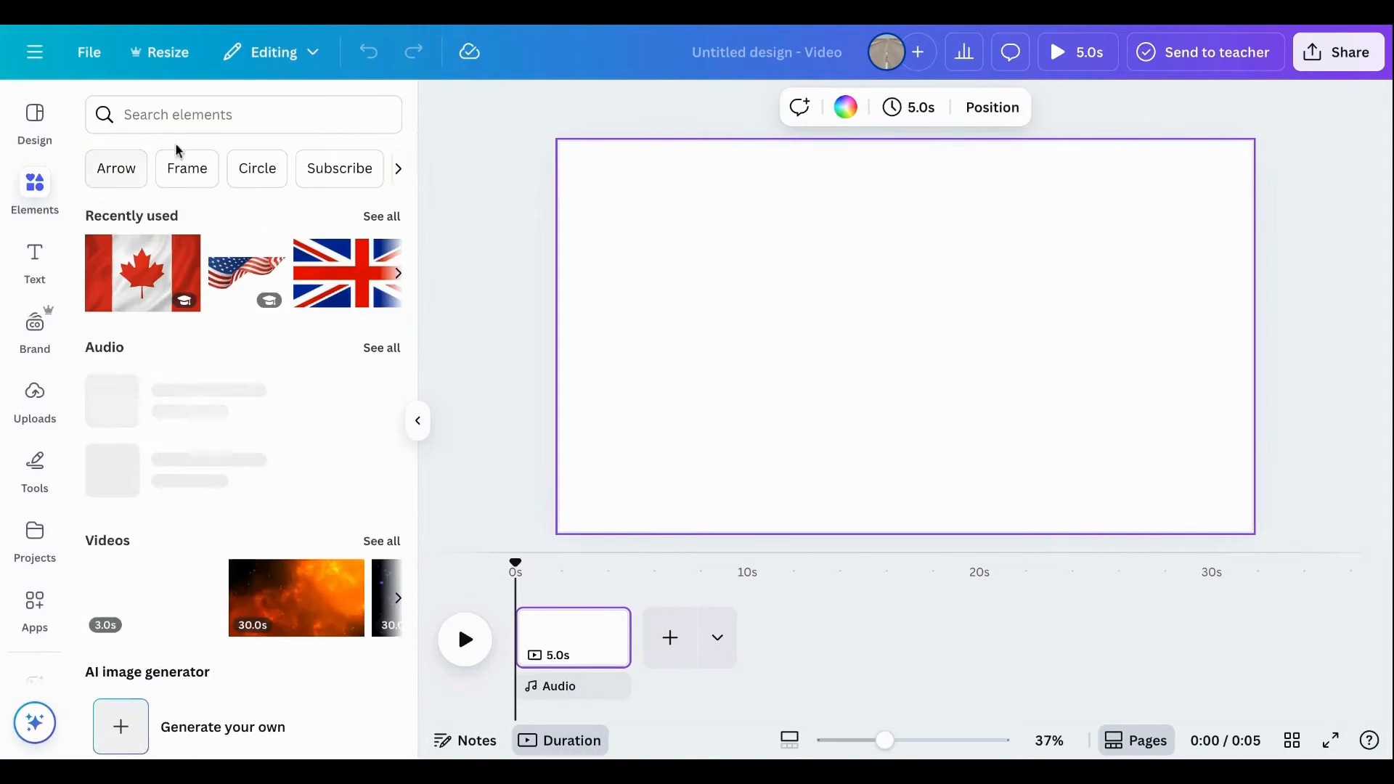
pyautogui.click(223, 114)
pyautogui.write('can')
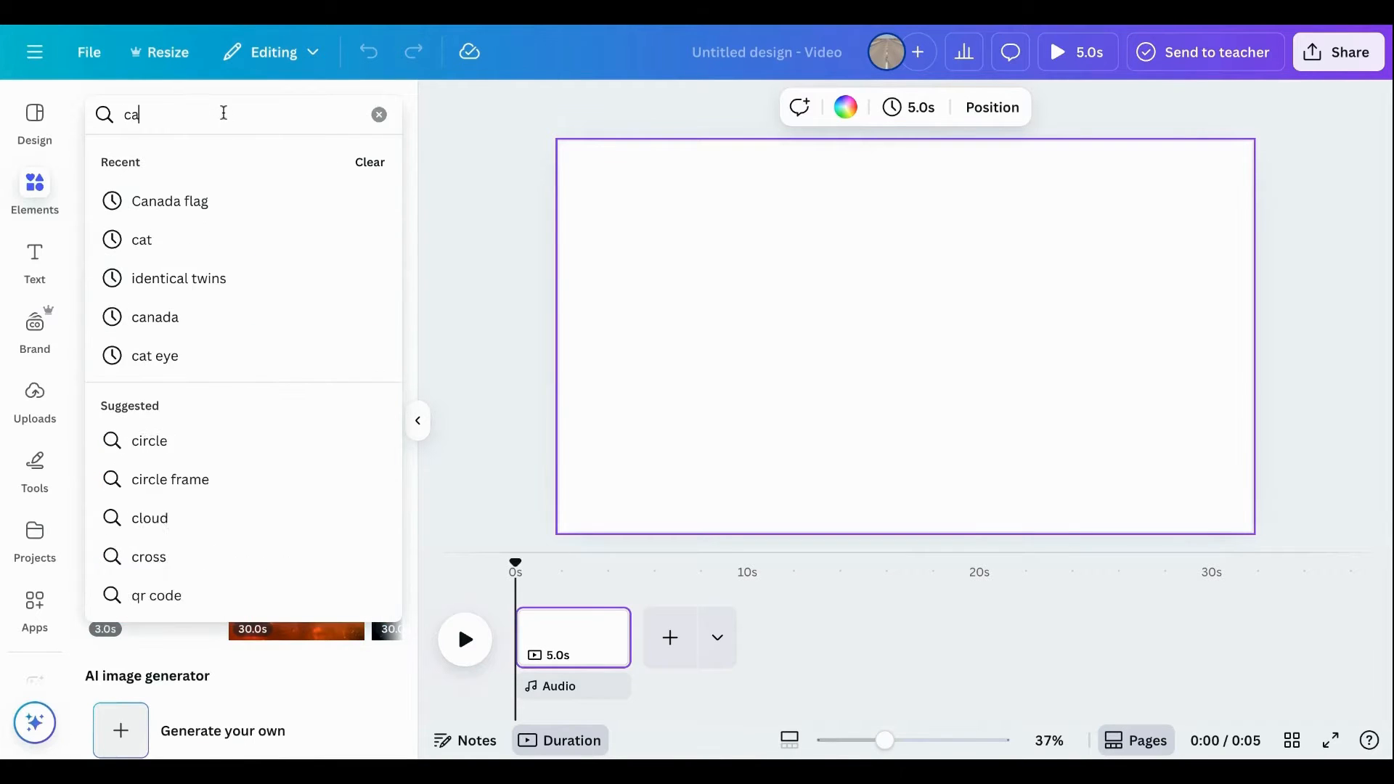
pyautogui.click(216, 212)
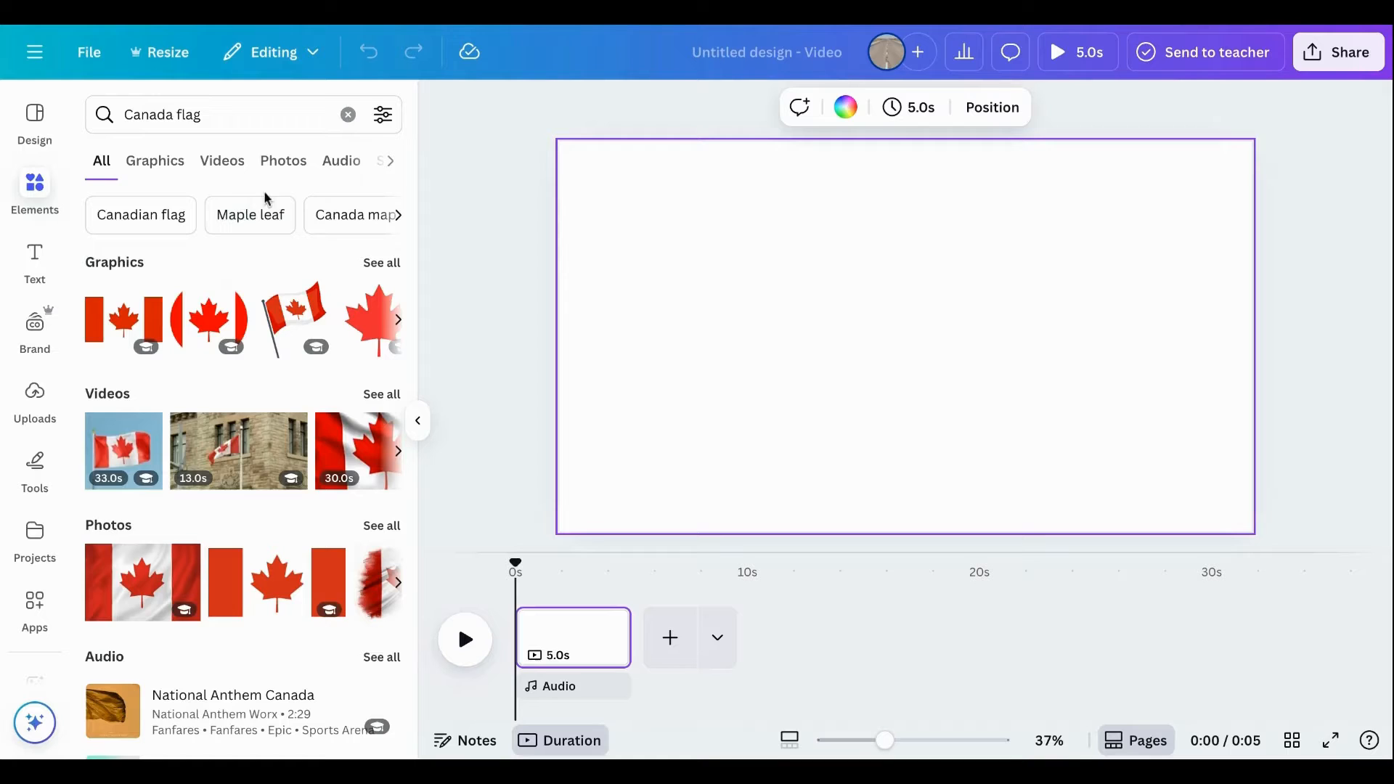
pyautogui.click(294, 174)
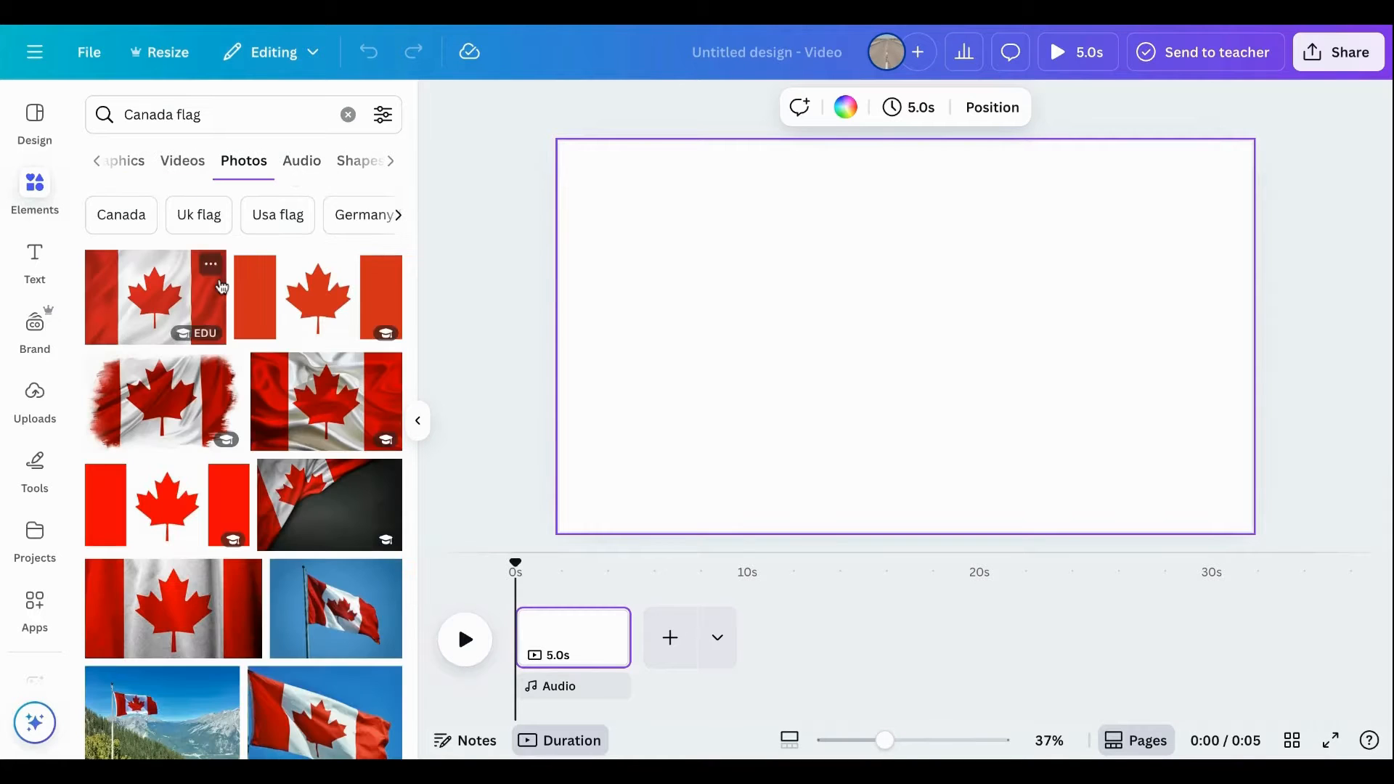
pyautogui.click(131, 318)
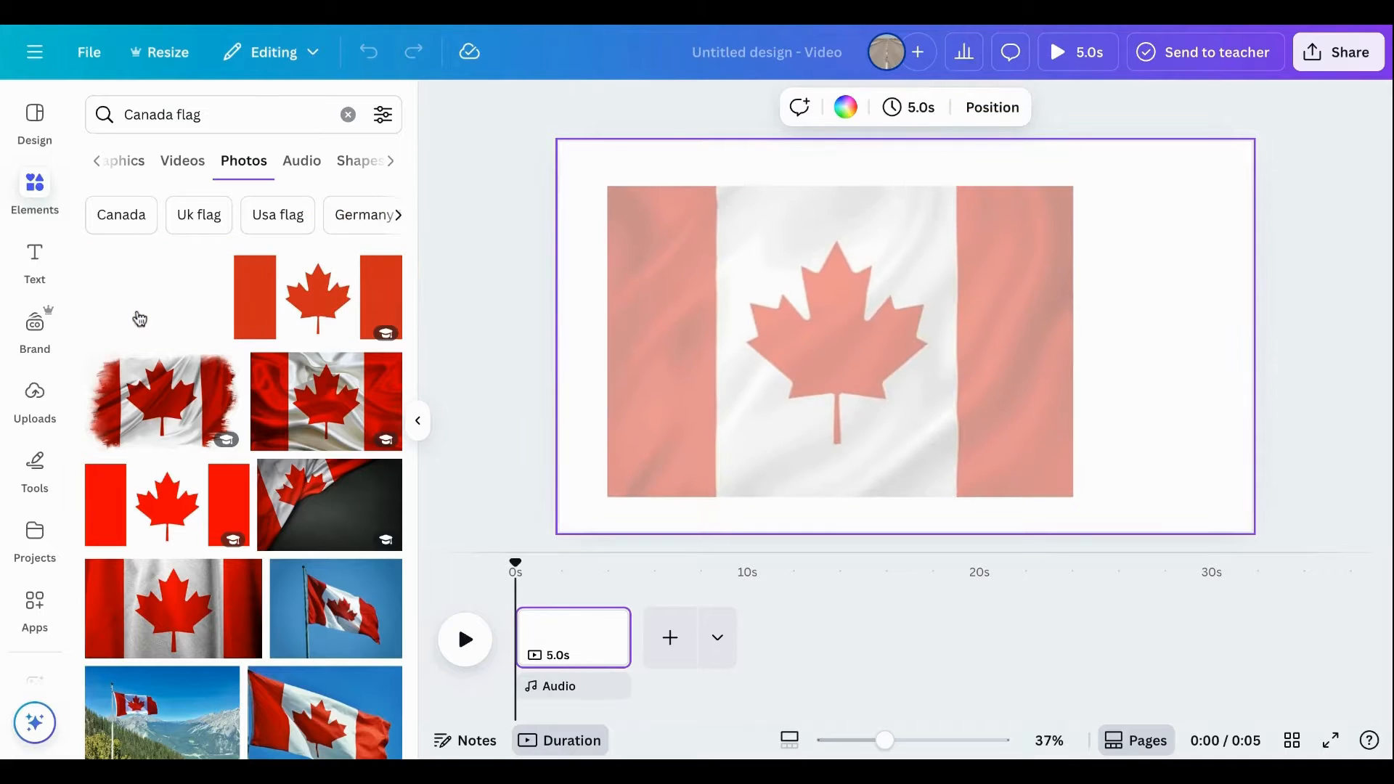
# Enlarge the Canada flag photo on all four sides so it fills the whole first page.
pyautogui.moveTo(624, 317); pyautogui.dragTo(553, 316)
pyautogui.moveTo(825, 161); pyautogui.dragTo(822, 142)
pyautogui.moveTo(824, 472); pyautogui.dragTo(836, 539)
pyautogui.moveTo(1085, 345); pyautogui.dragTo(1250, 341)
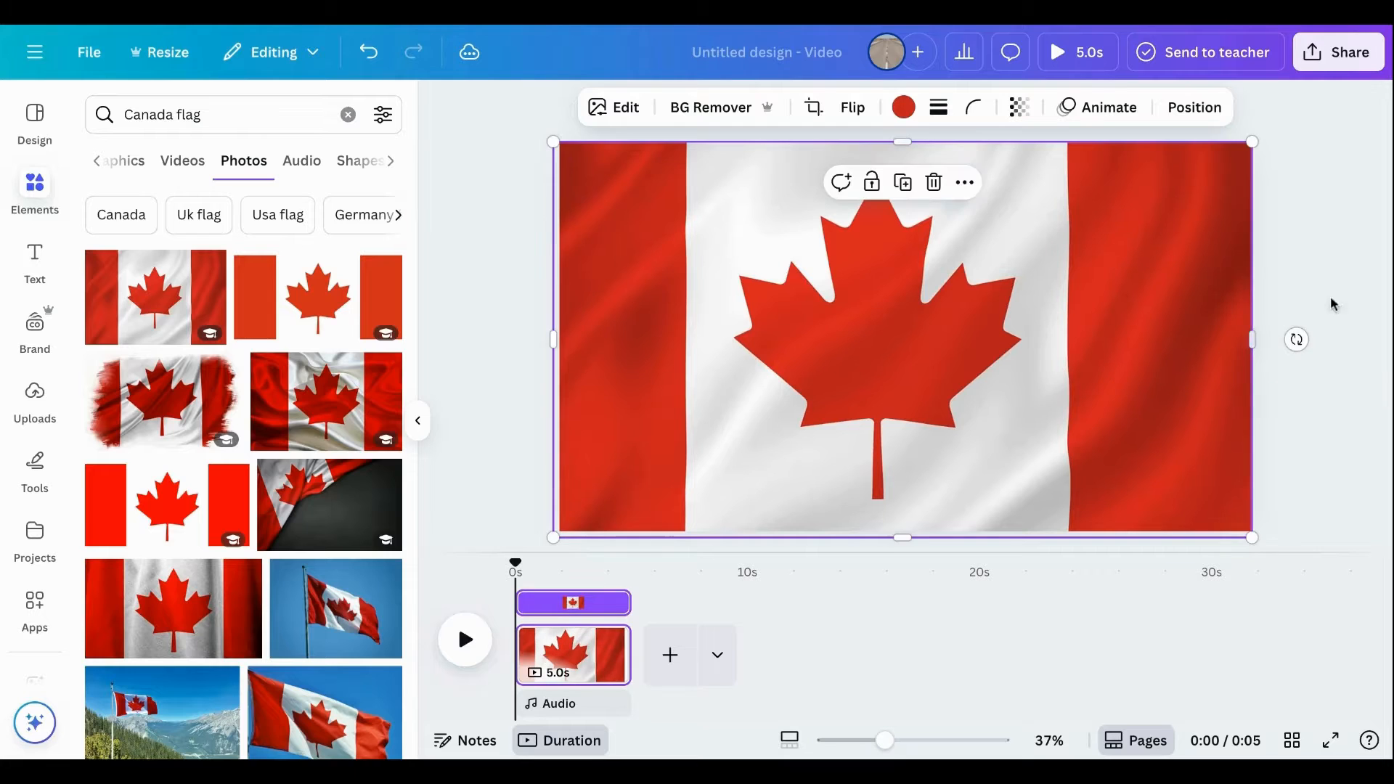
pyautogui.click(1323, 353)
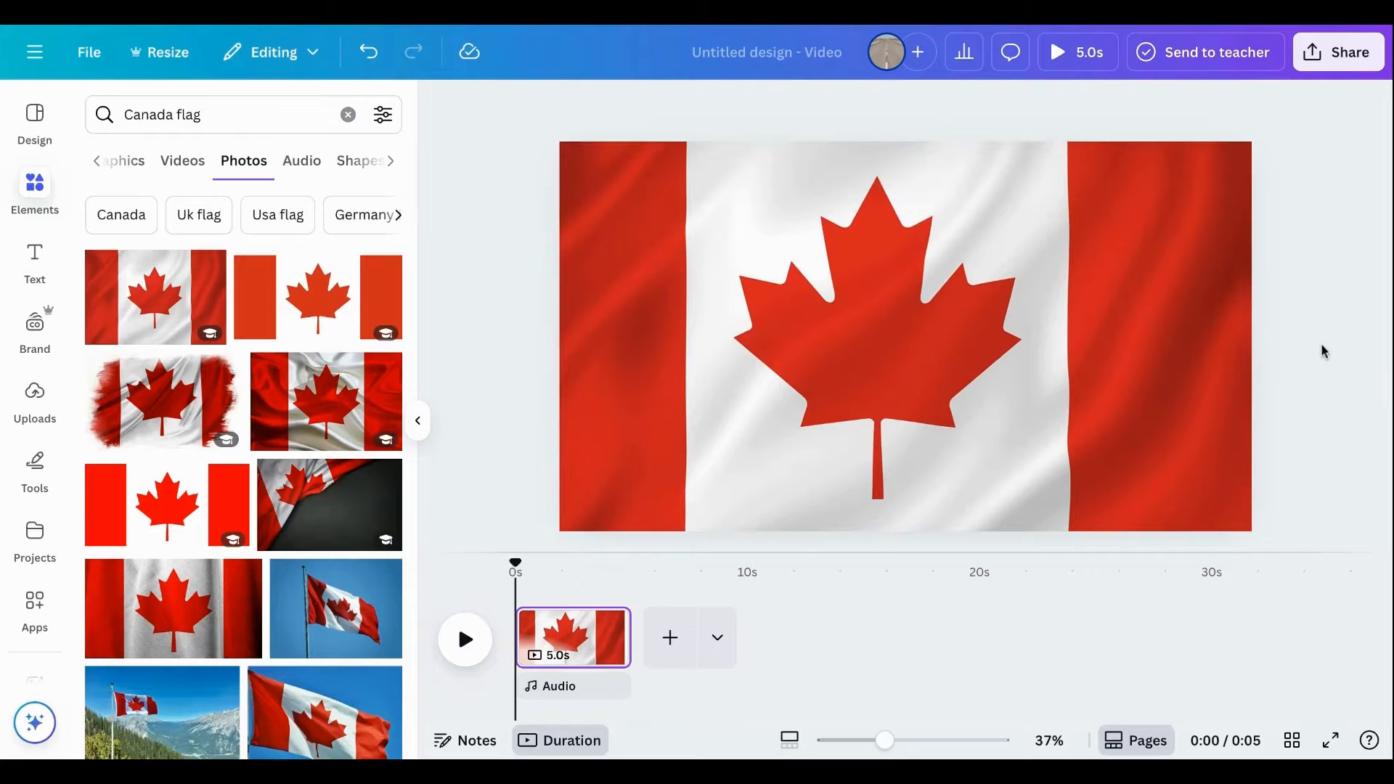
# Add a second page and fill it with the flat Union Jack photo found by searching for "uk flag".
pyautogui.click(670, 637)
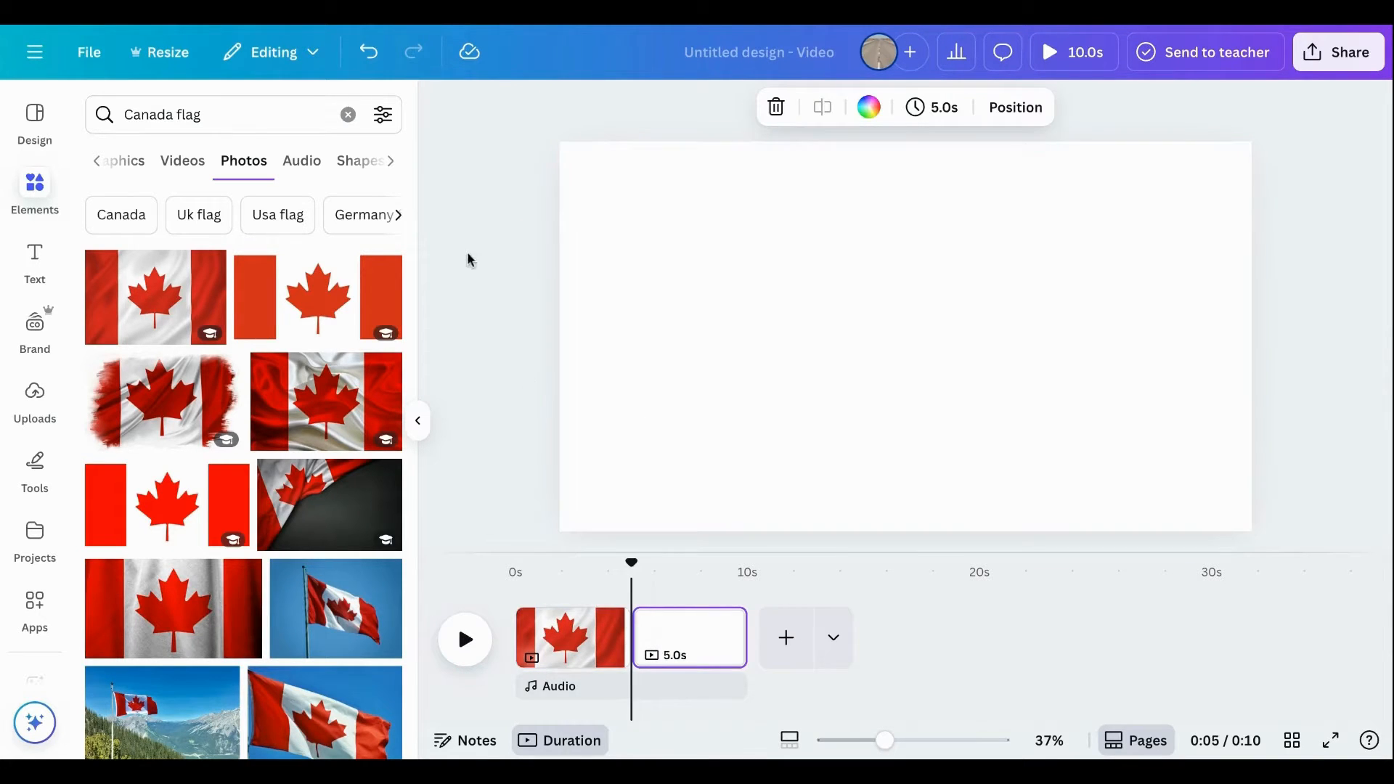
pyautogui.click(349, 114)
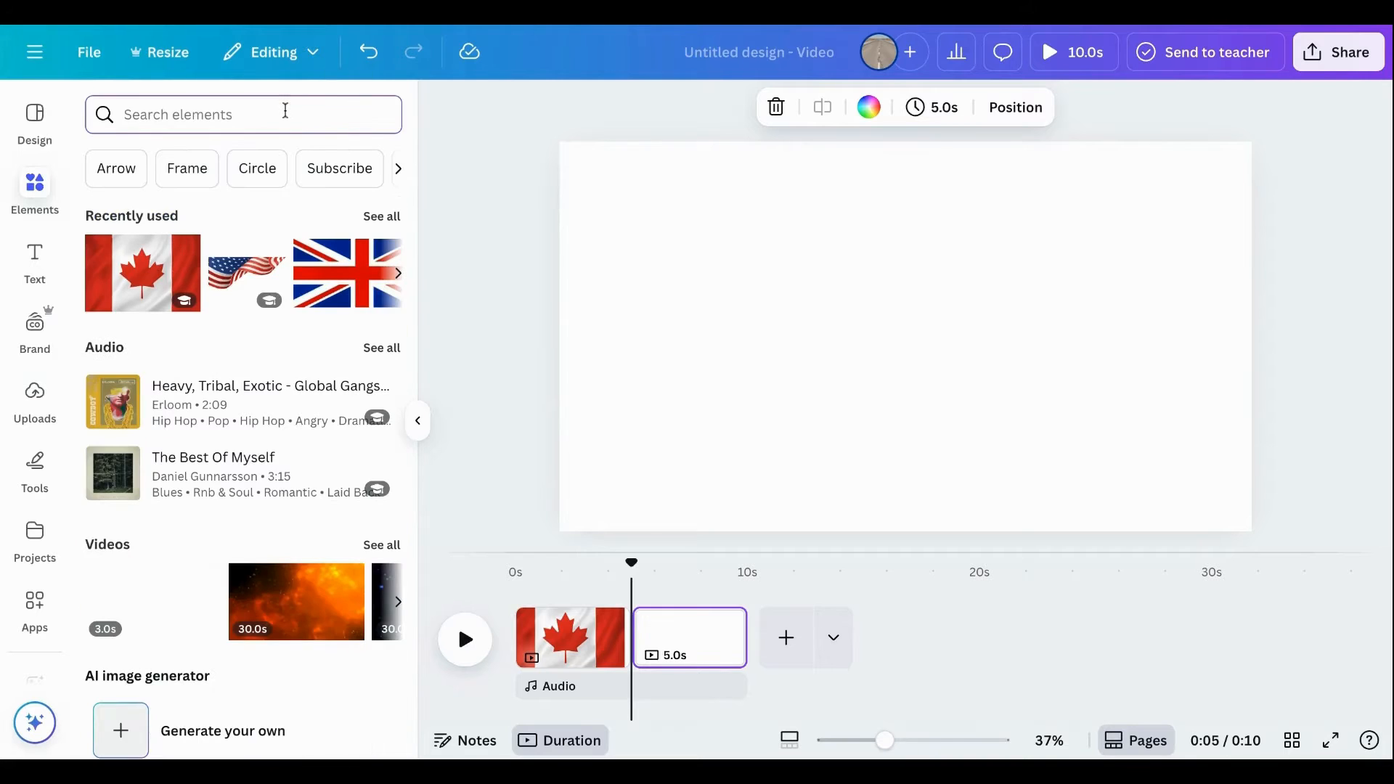
pyautogui.write('uk fl')
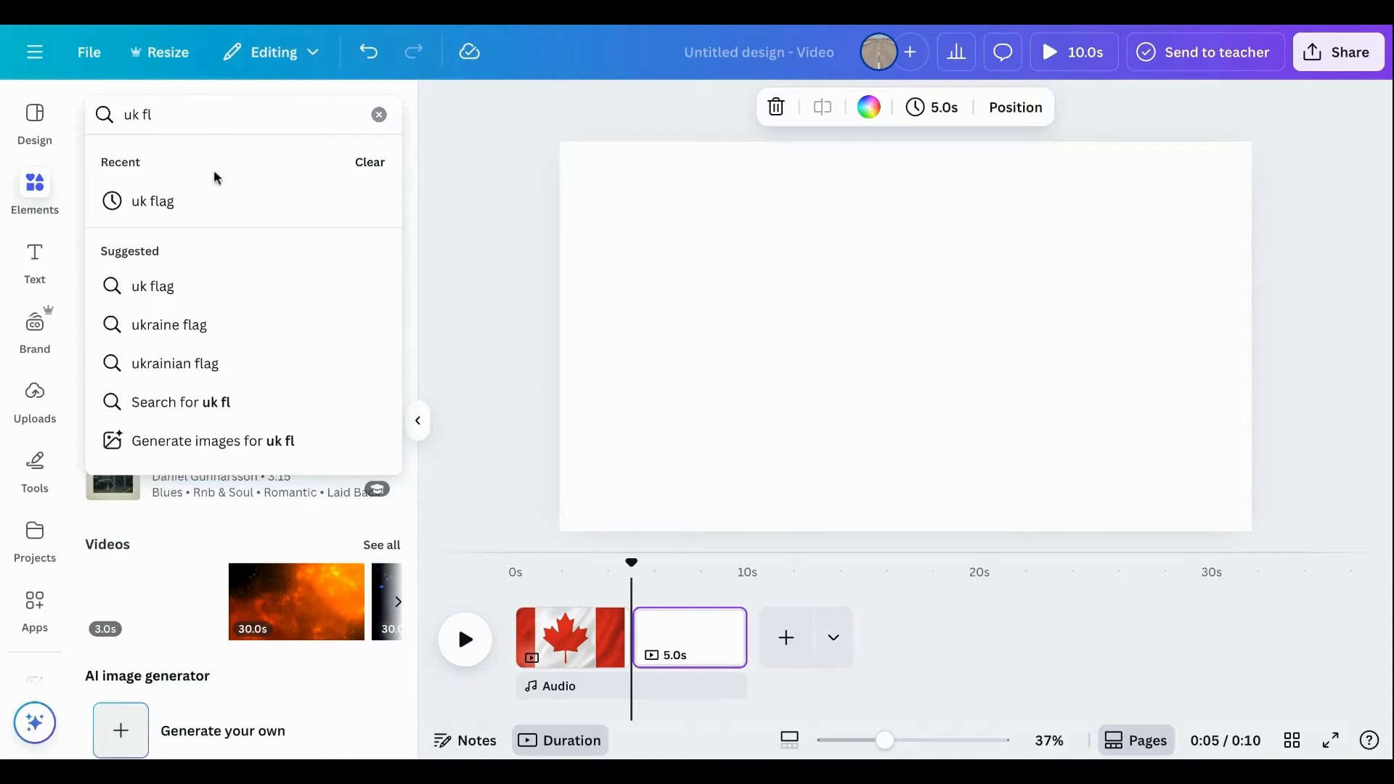
pyautogui.click(184, 204)
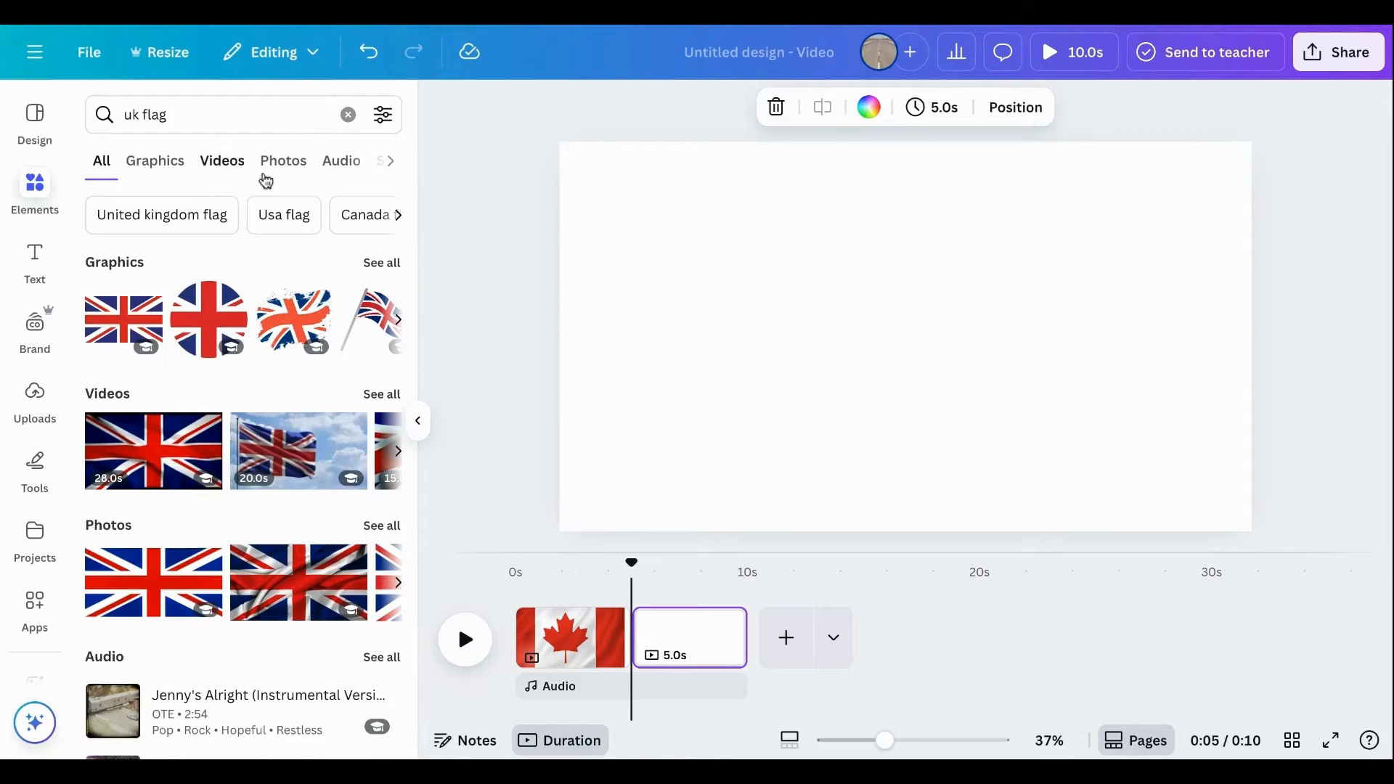
pyautogui.click(293, 162)
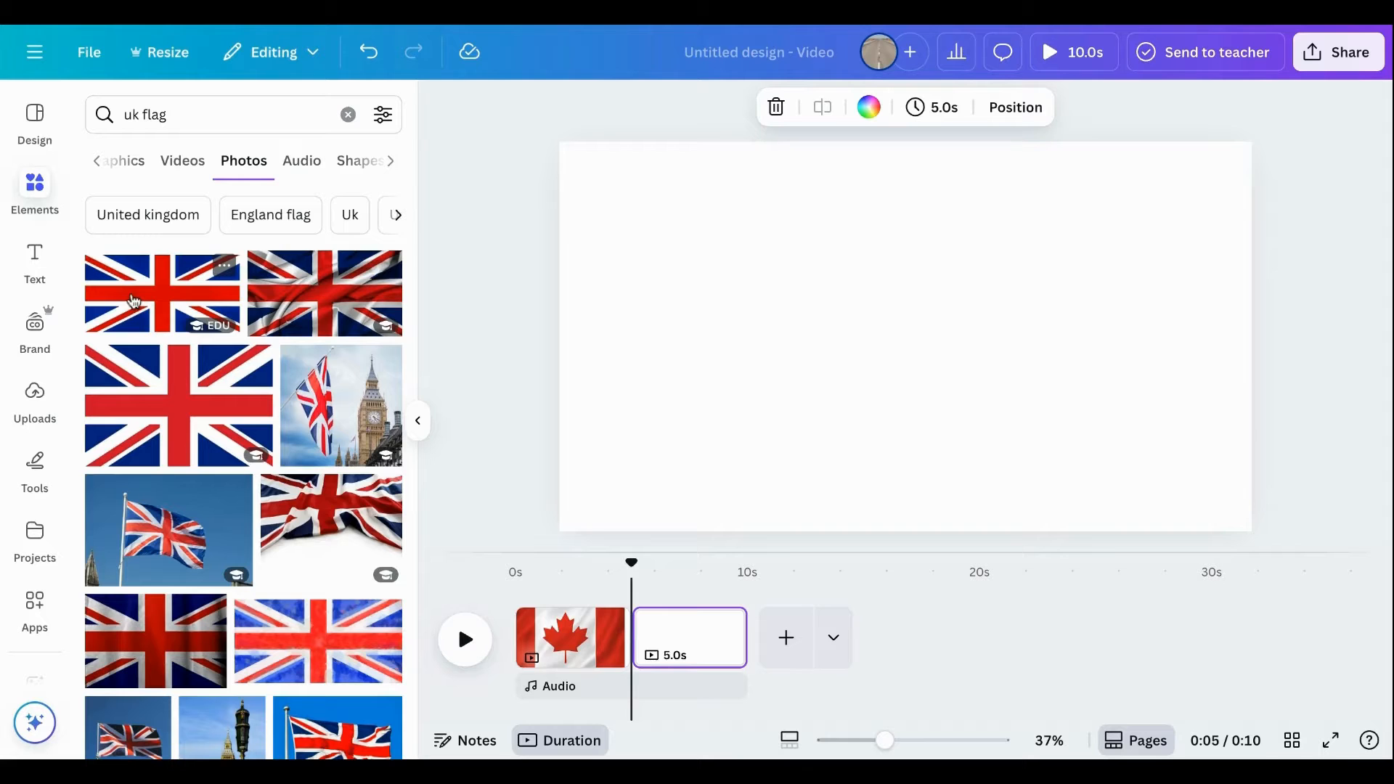
pyautogui.moveTo(133, 299); pyautogui.dragTo(558, 348)
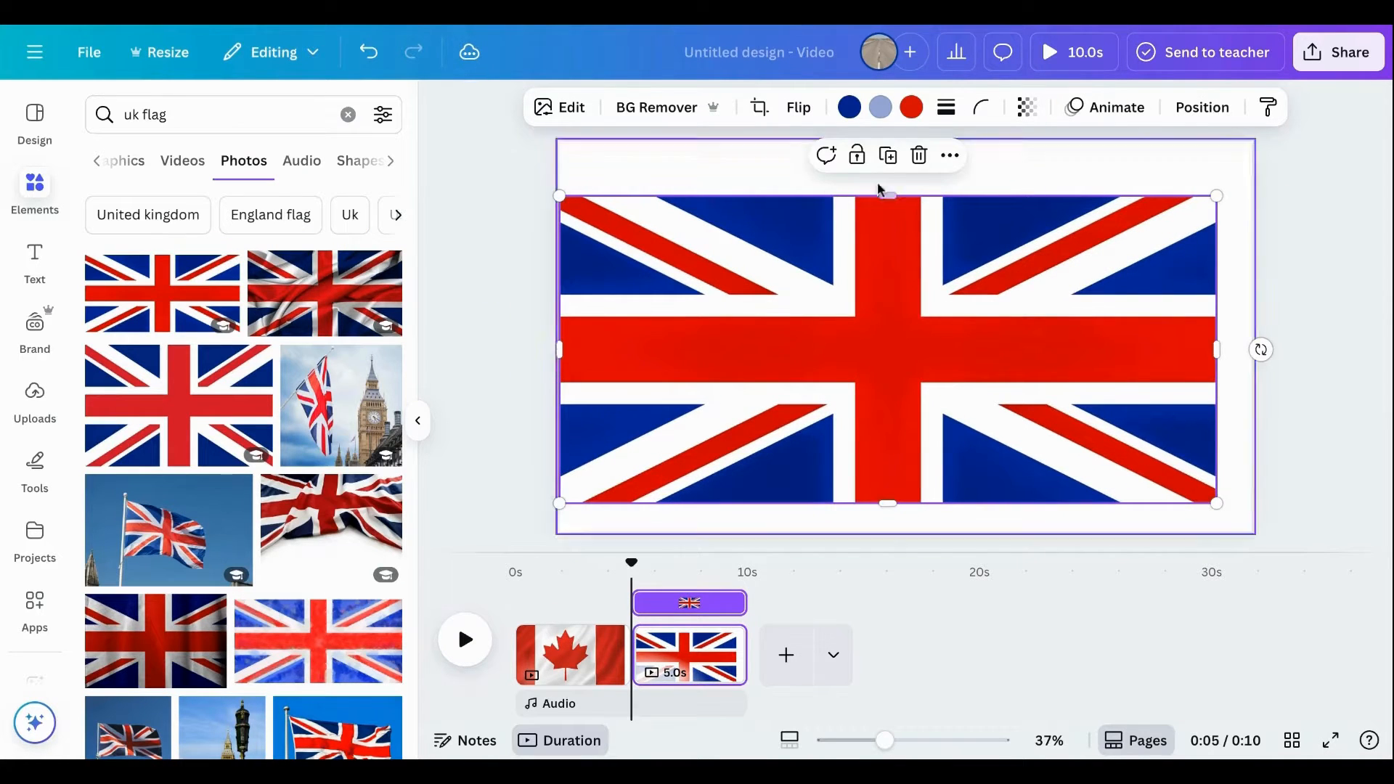
pyautogui.moveTo(884, 194); pyautogui.dragTo(888, 141)
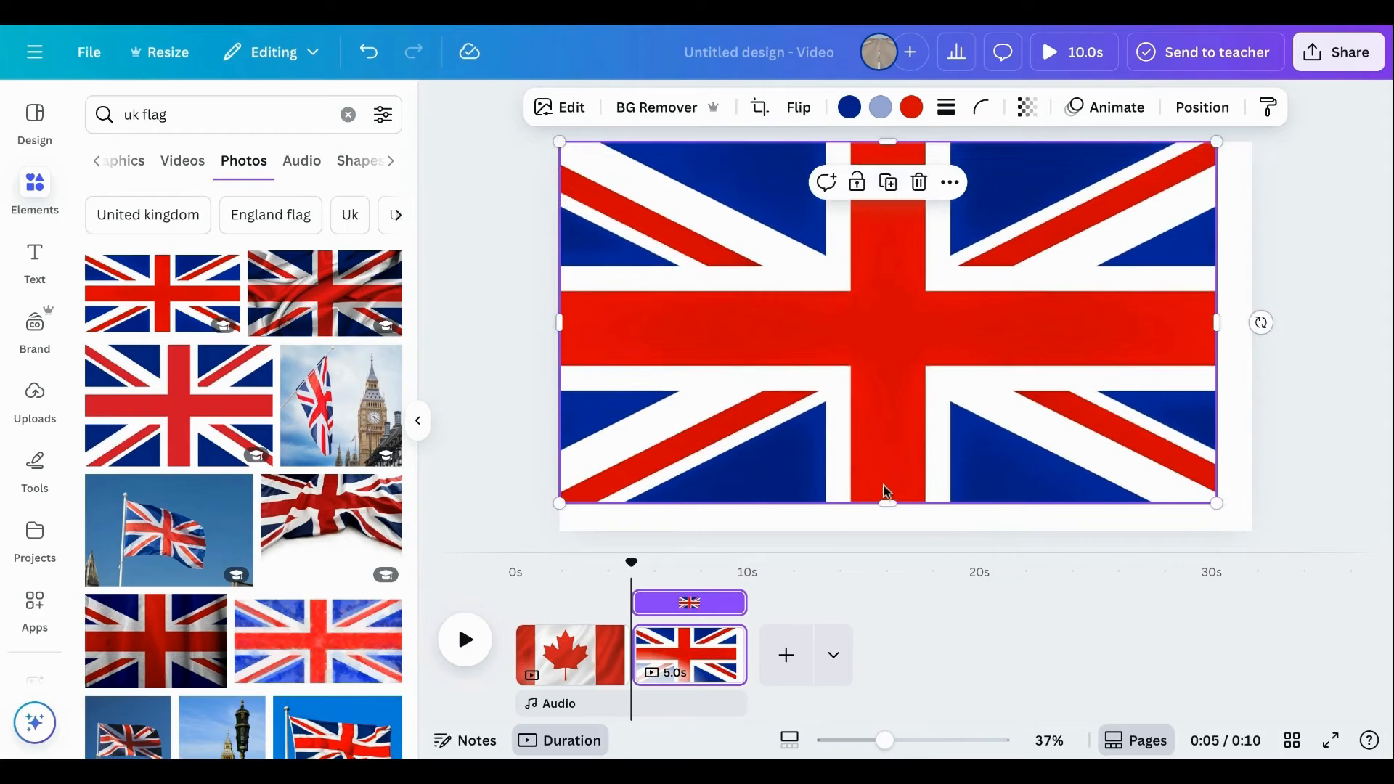
pyautogui.moveTo(890, 504); pyautogui.dragTo(893, 531)
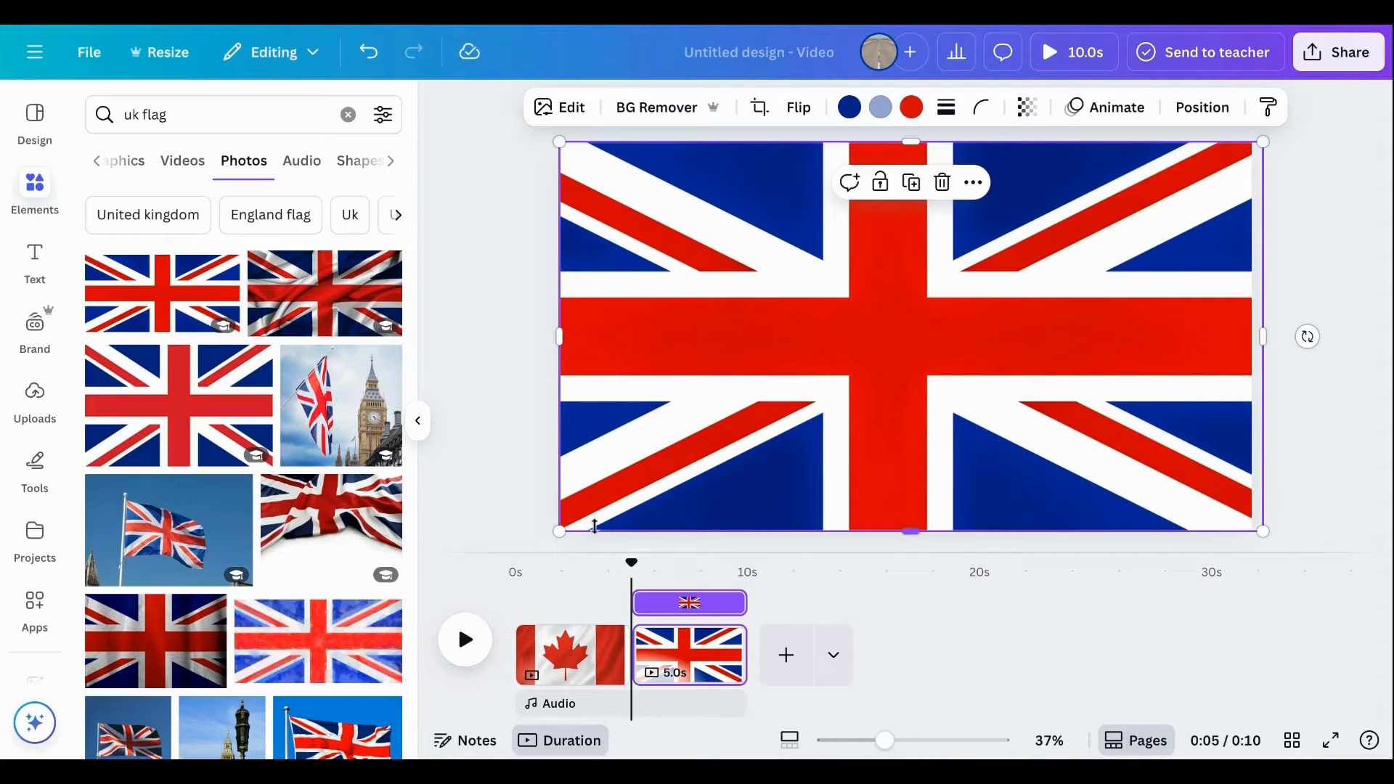
# Add a third page and place the waving American flag graphic from a "usa flag" search across it.
pyautogui.click(799, 657)
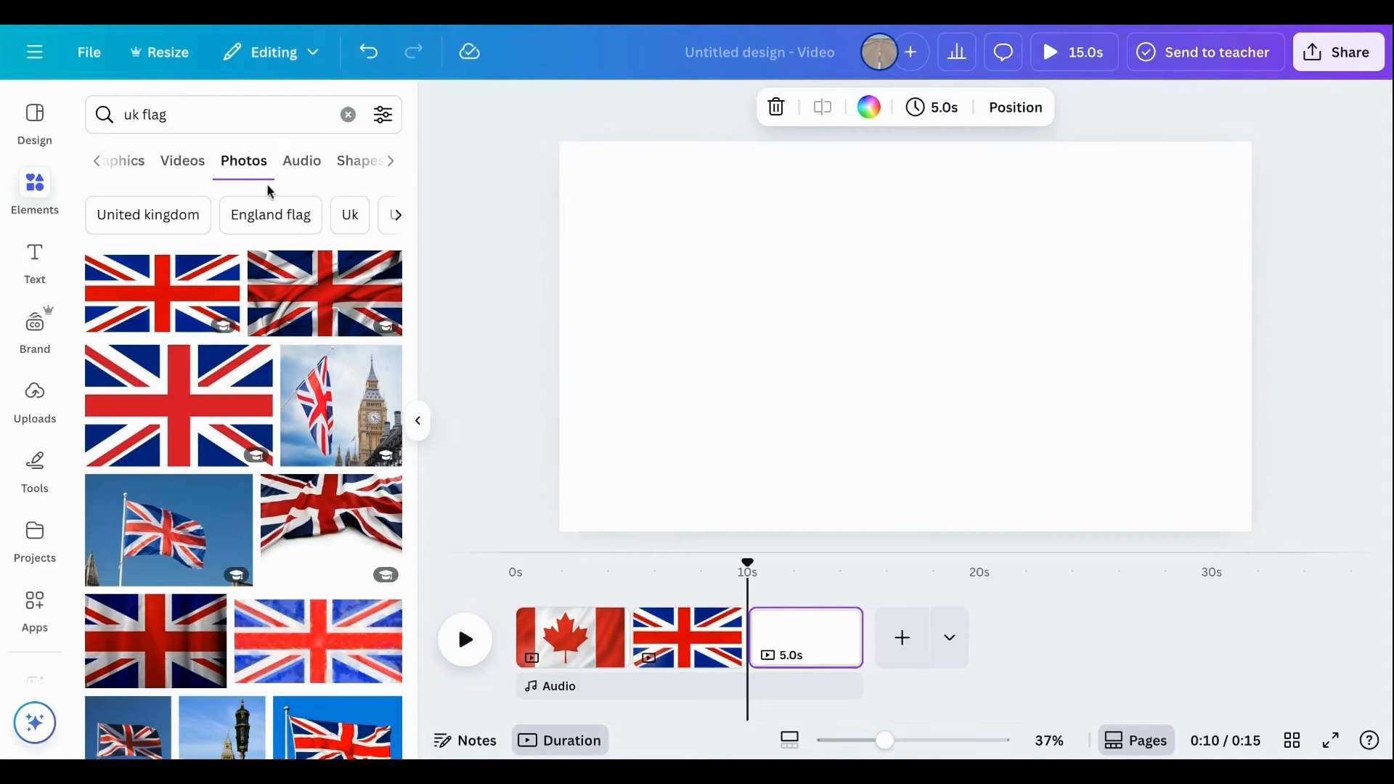
pyautogui.click(347, 114)
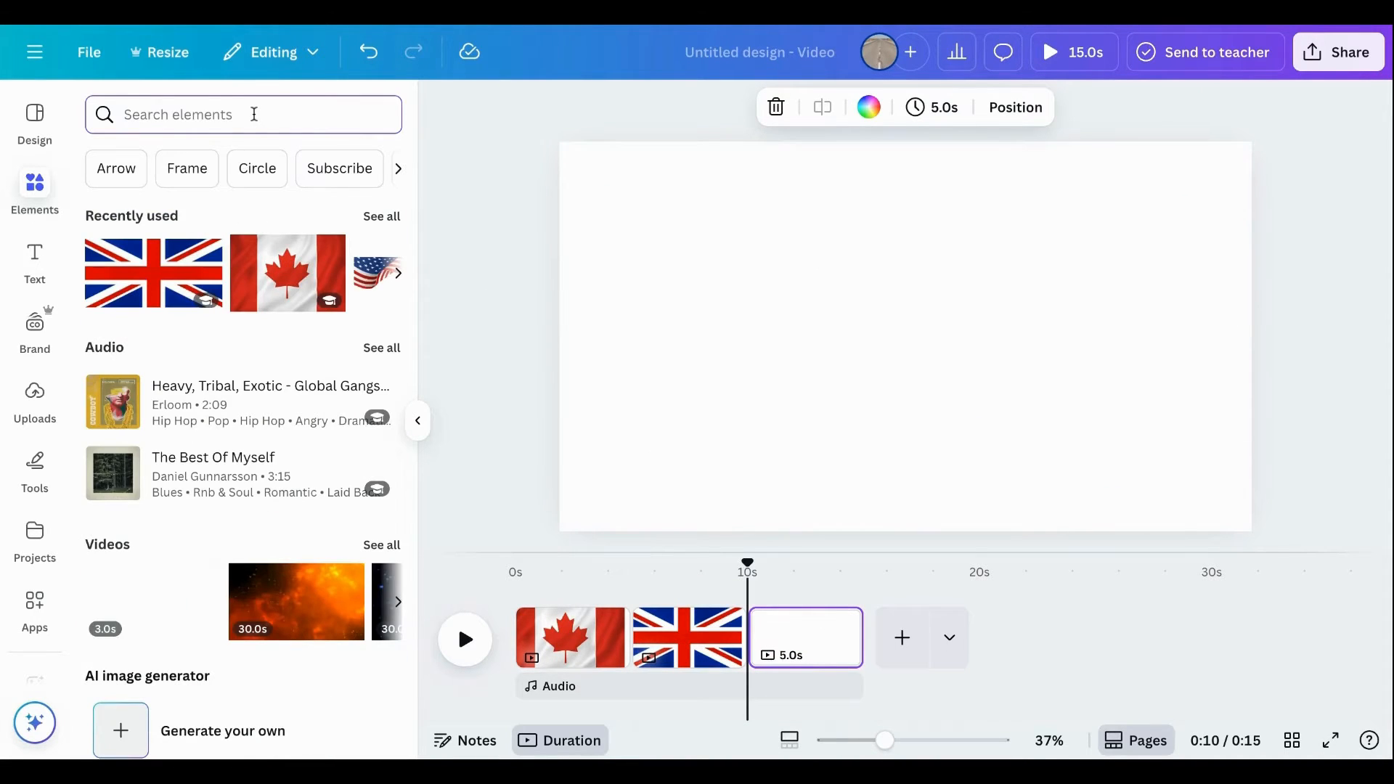
pyautogui.write('usa')
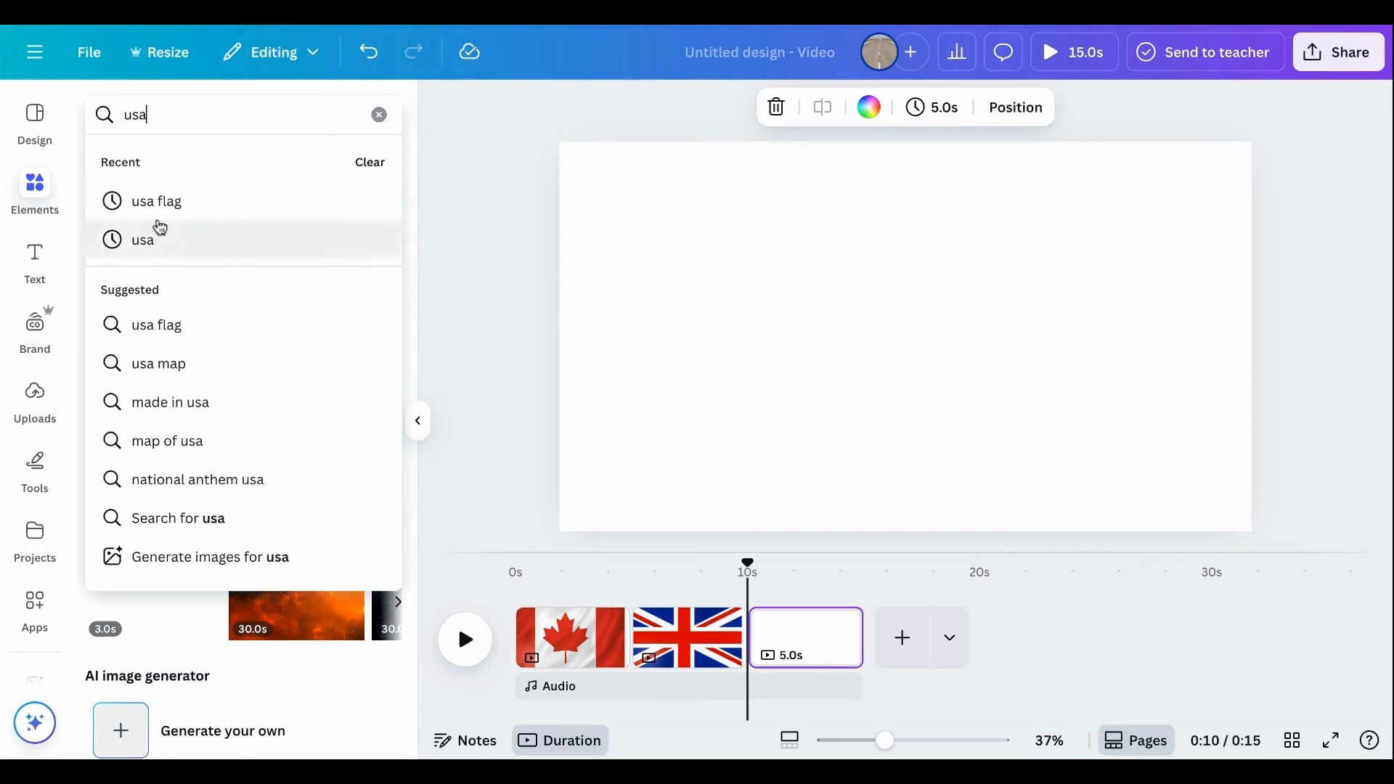
pyautogui.click(177, 218)
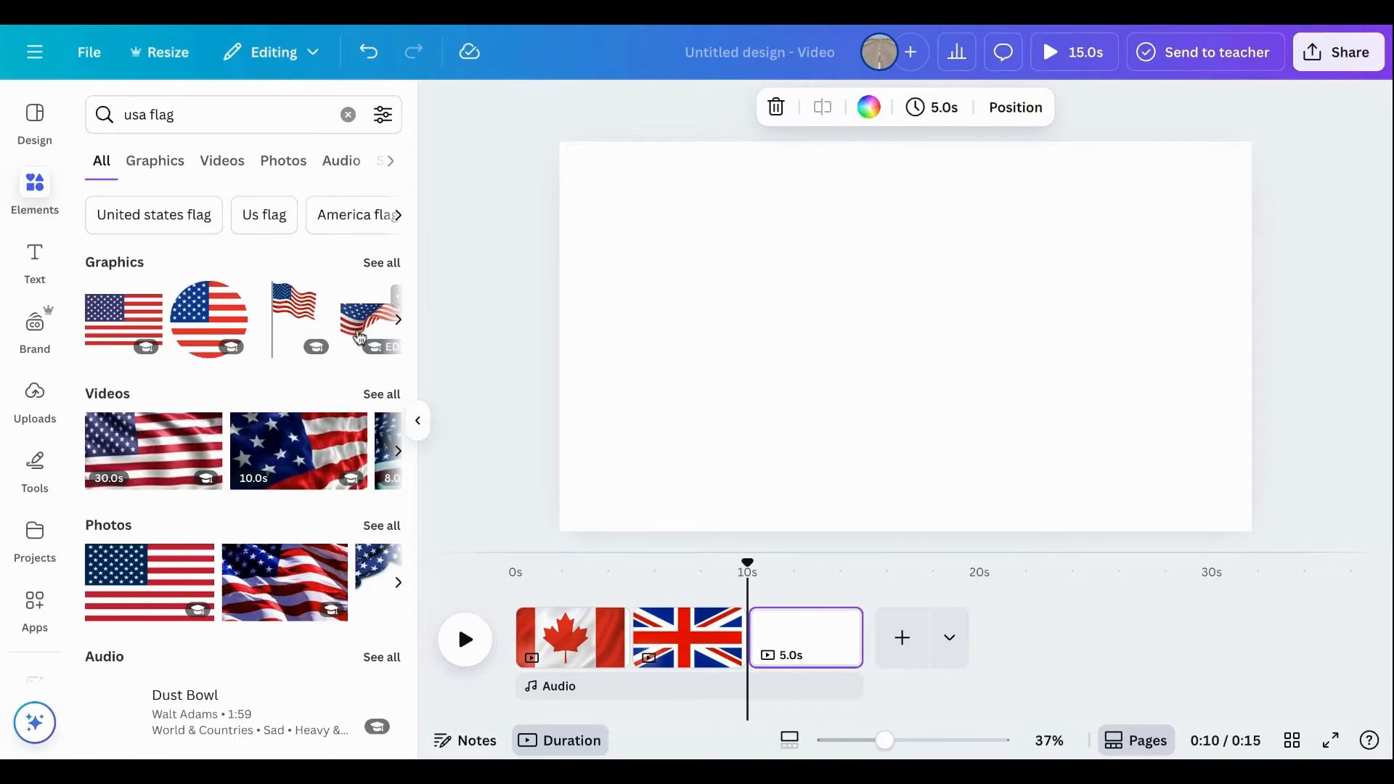
pyautogui.click(356, 332)
pyautogui.moveTo(1108, 420); pyautogui.dragTo(1060, 359)
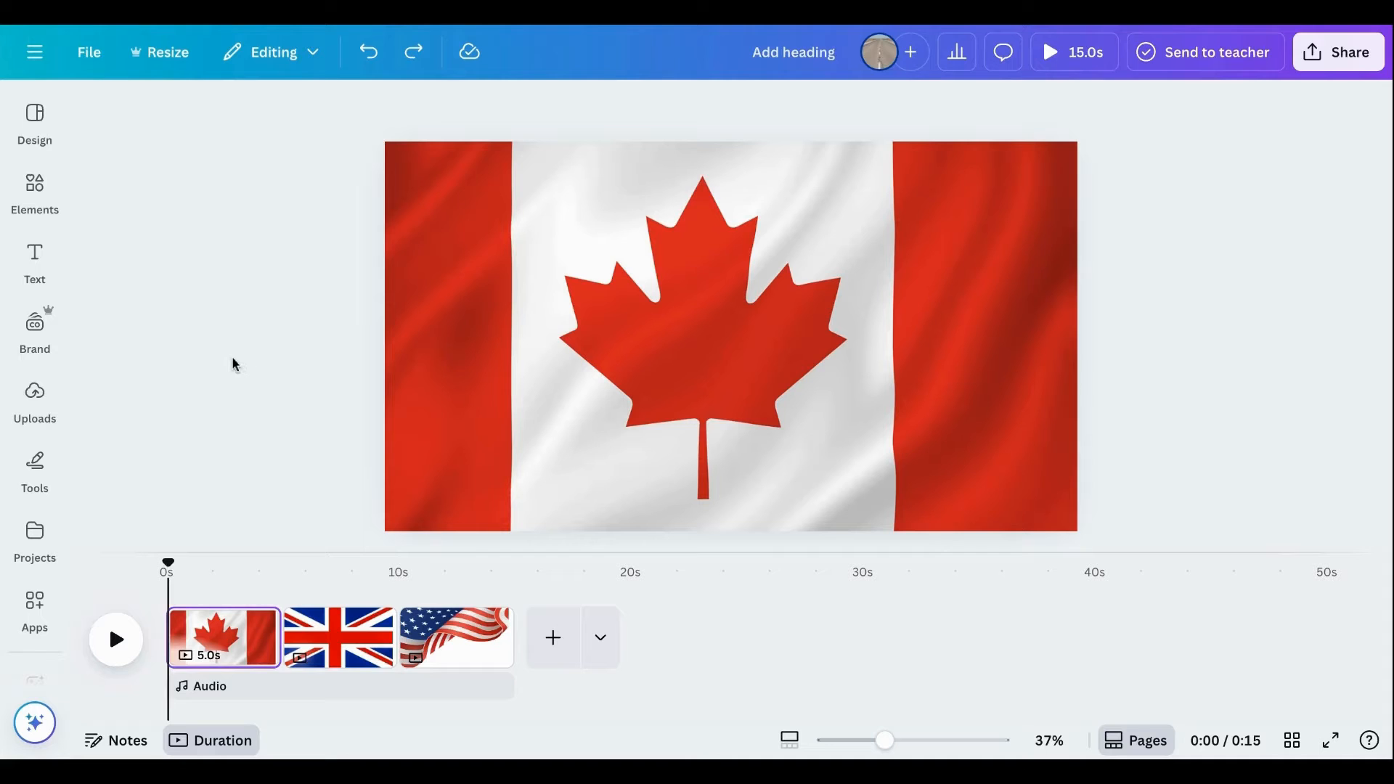
# Add a heading reading "Canada" over the flag on the first page.
pyautogui.click(35, 258)
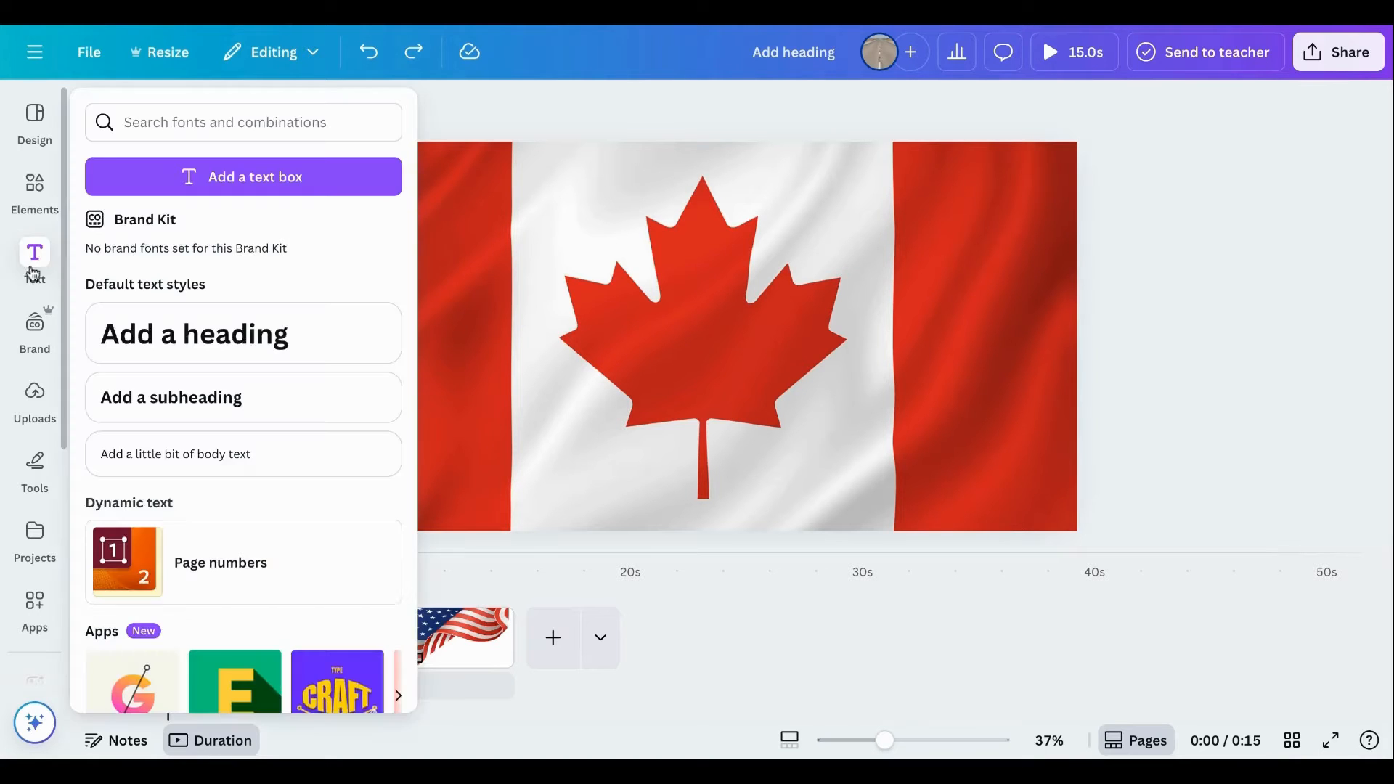
pyautogui.click(171, 340)
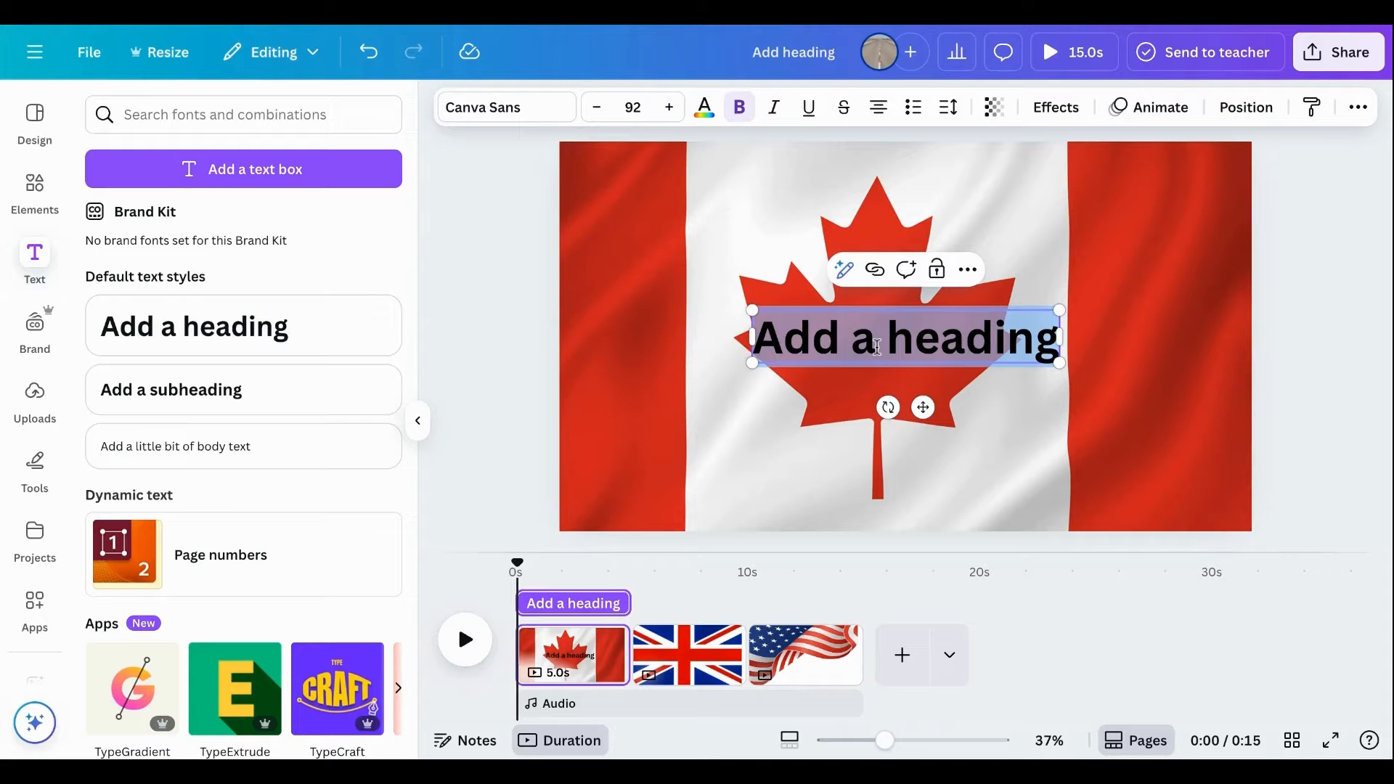
pyautogui.write('Canada')
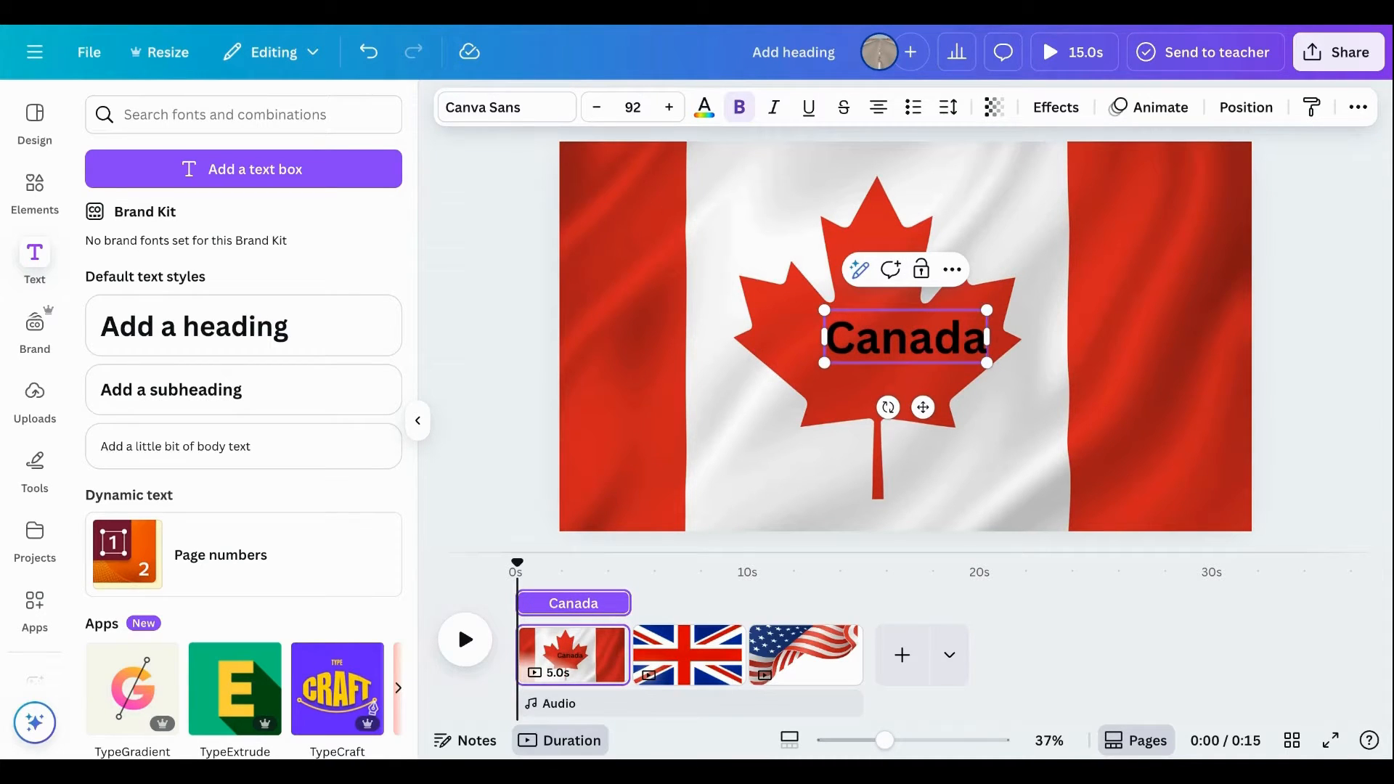
pyautogui.click(500, 404)
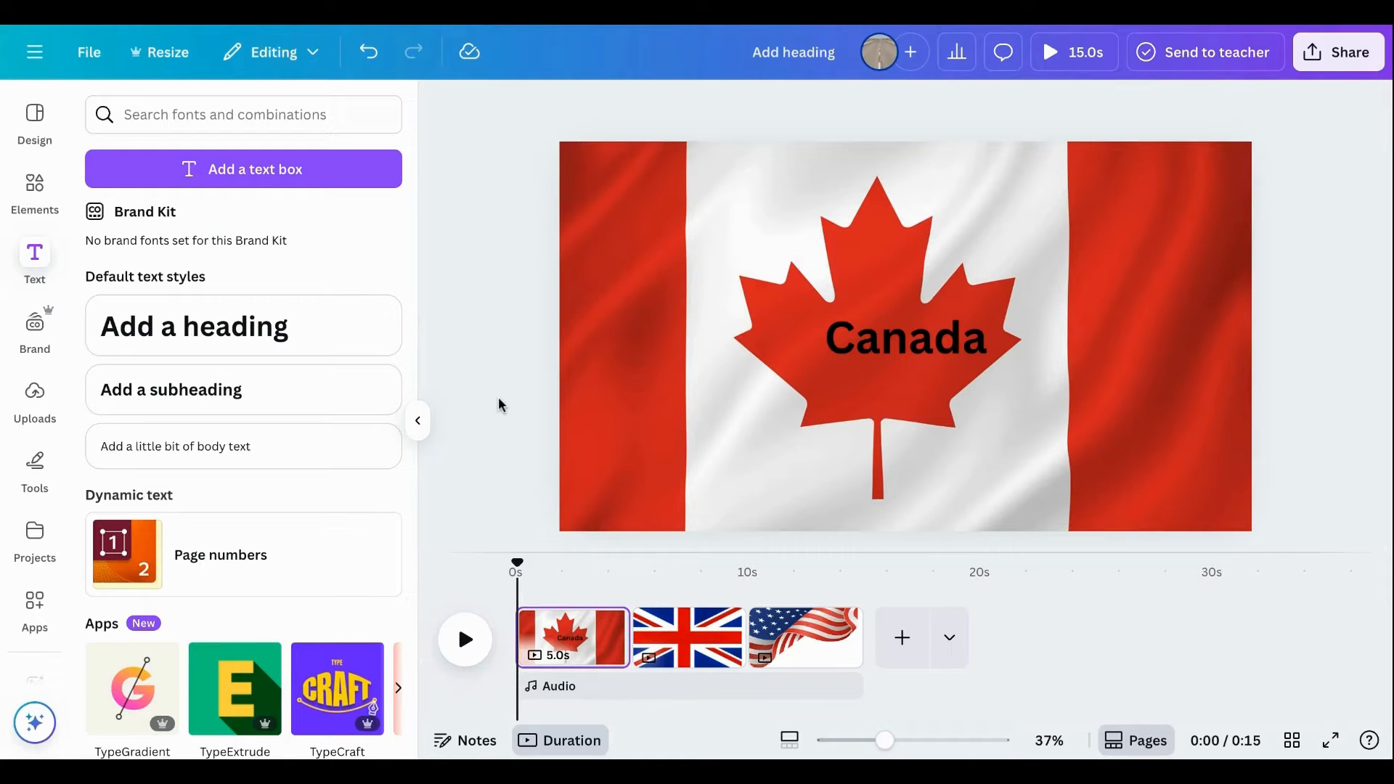
# Add a heading reading "United kingdom" over the flag on the second page.
pyautogui.click(675, 639)
pyautogui.click(346, 308)
pyautogui.write('u')
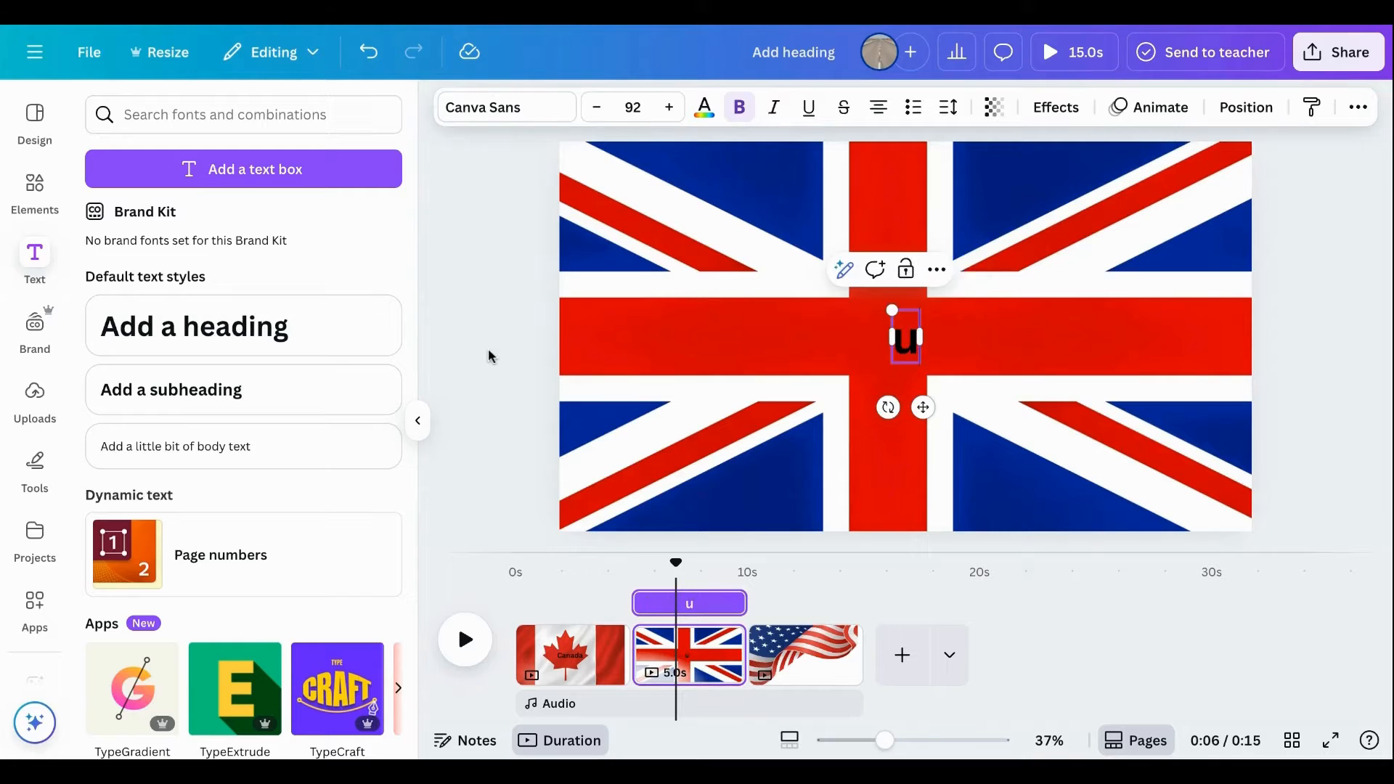
pyautogui.press('BackSpace')
pyautogui.write('U')
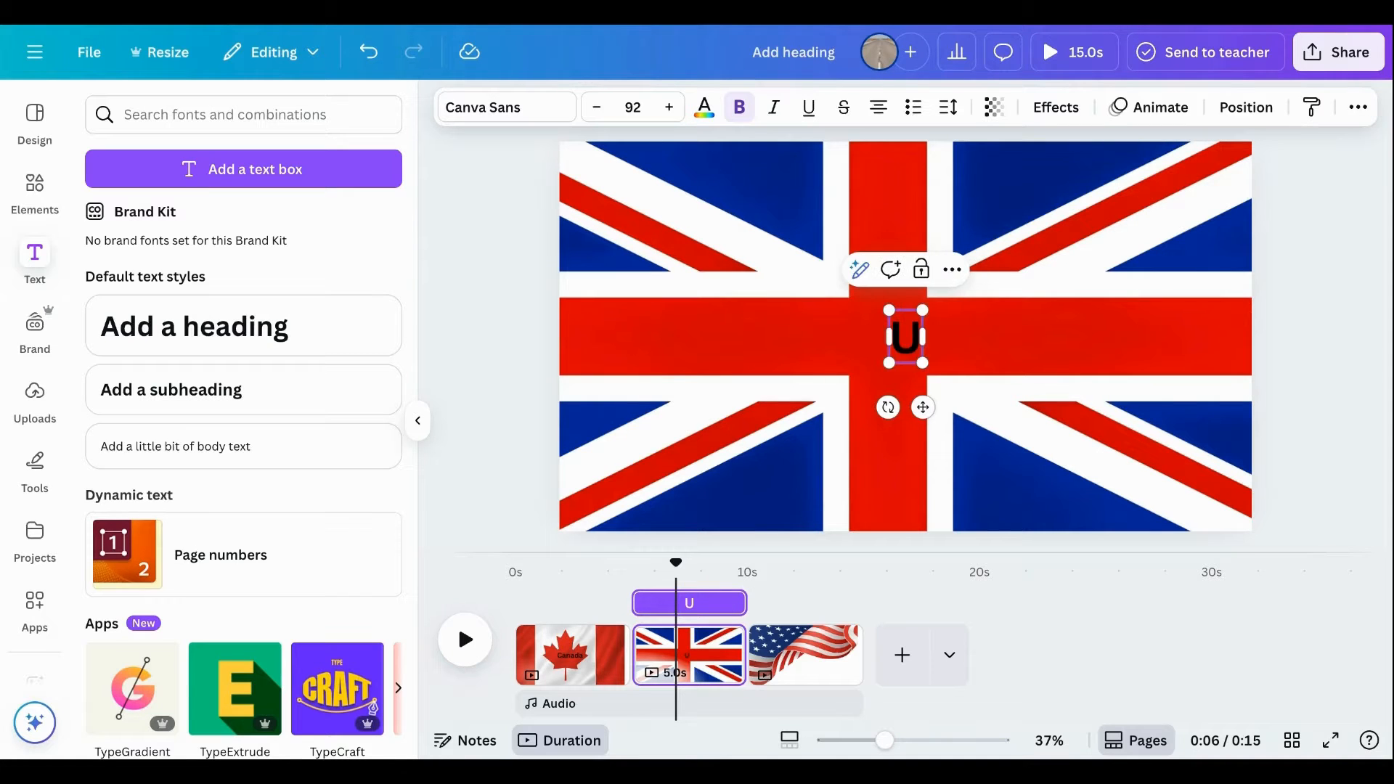
pyautogui.write('nited king')
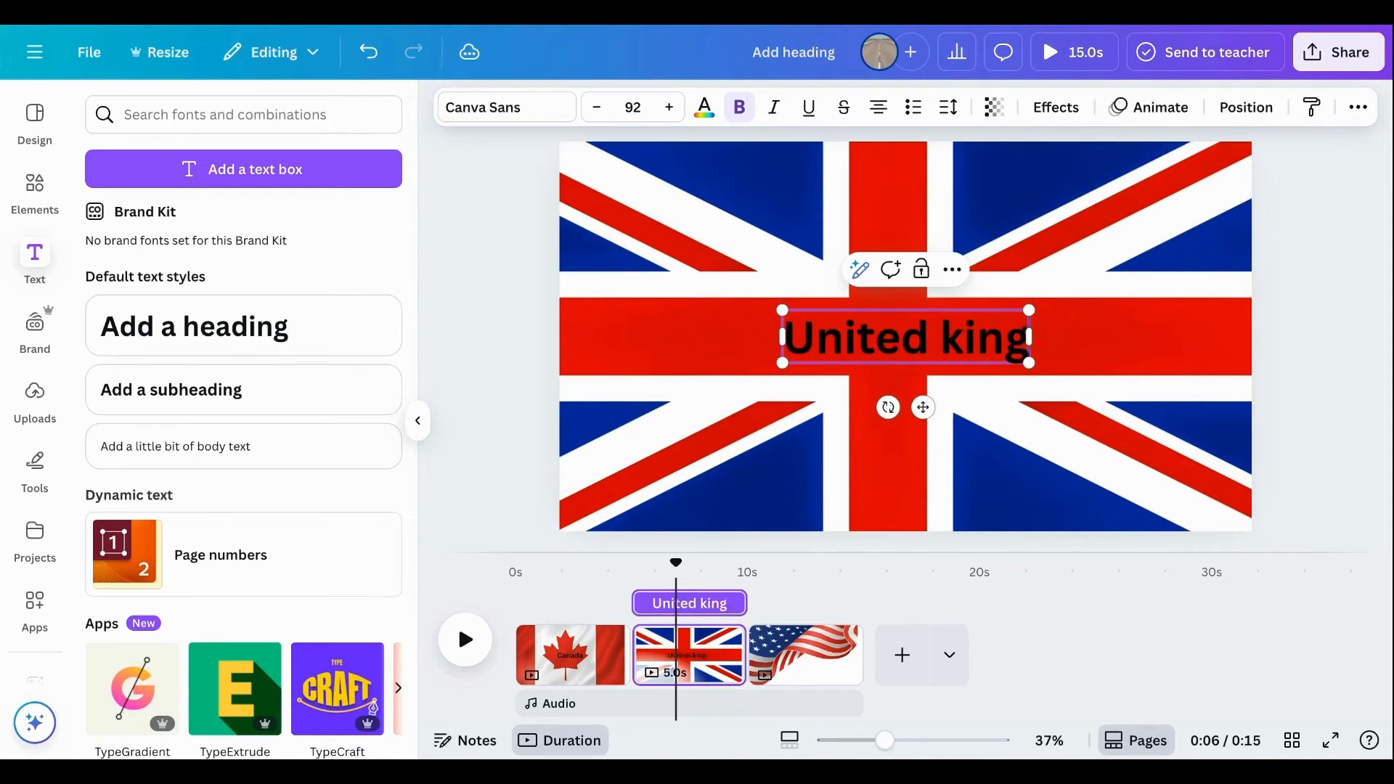
pyautogui.write('dom')
# Add a heading reading "USA" on the third page with the American flag.
pyautogui.click(784, 657)
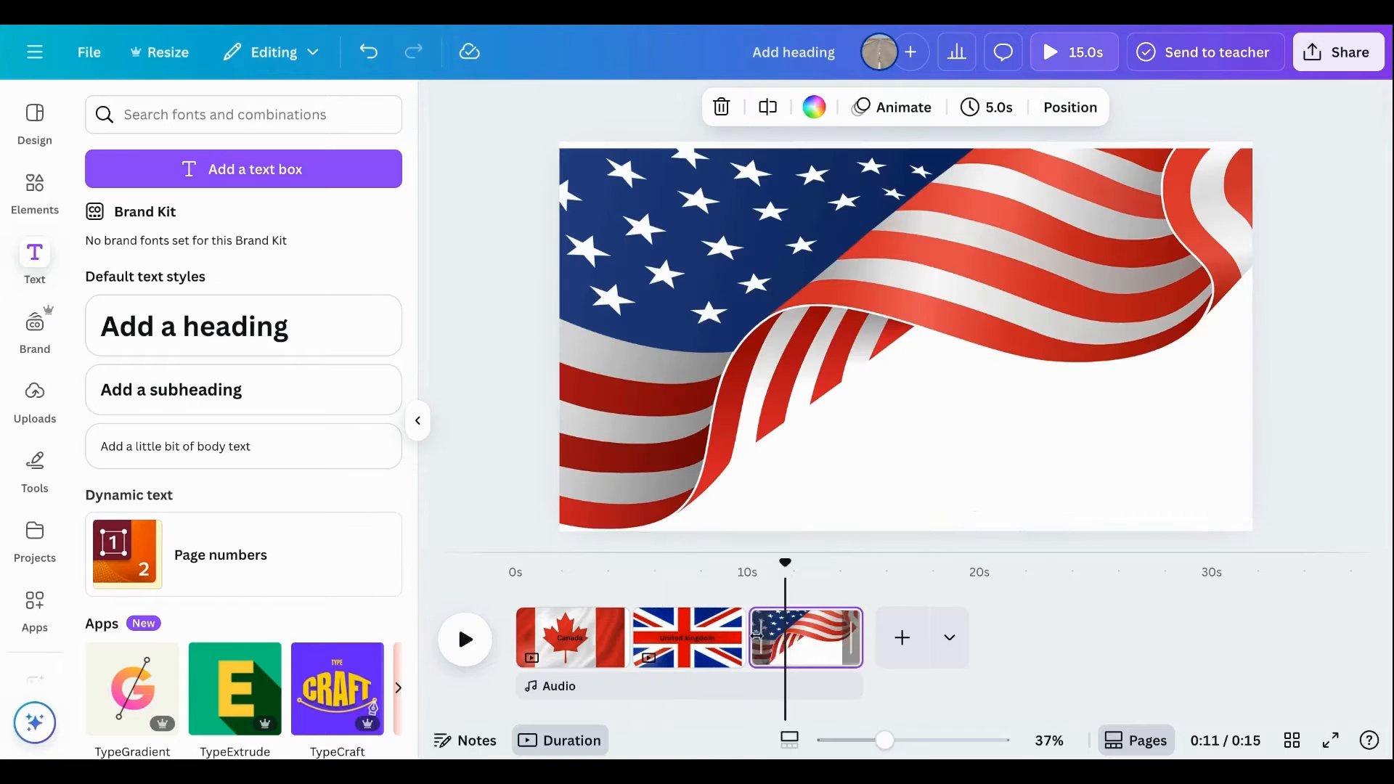
pyautogui.click(254, 327)
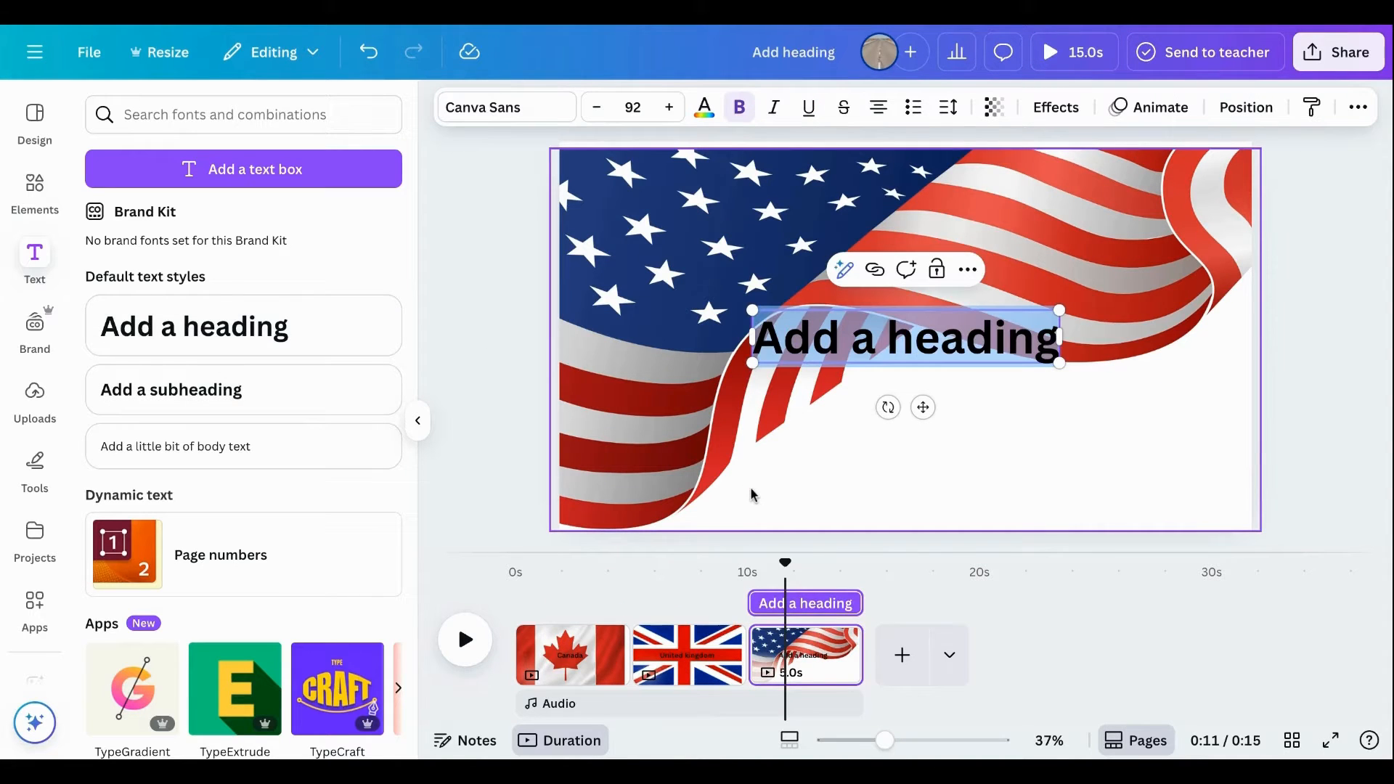
pyautogui.write('USA')
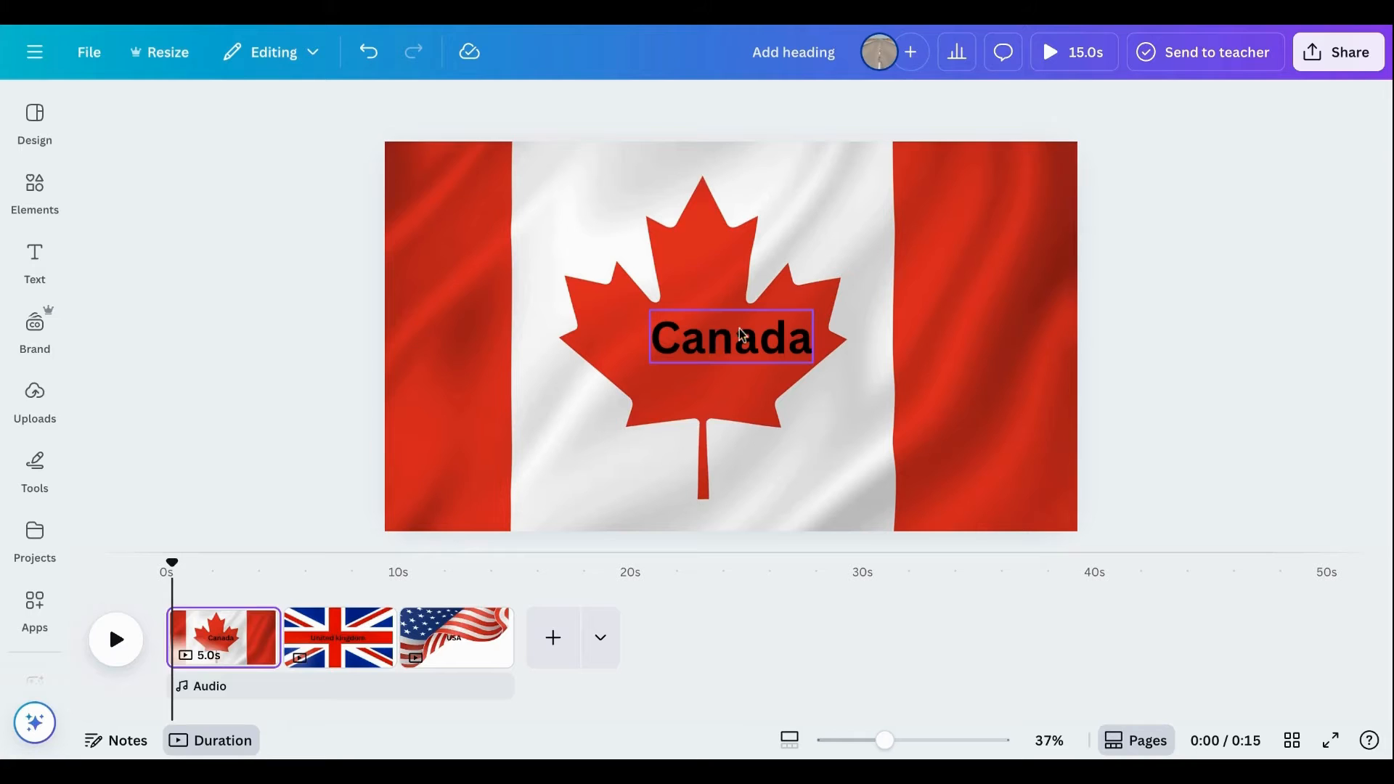
# Animate the "Canada" heading with the Pop effect, only on enter, at the minimum speed.
pyautogui.click(755, 352)
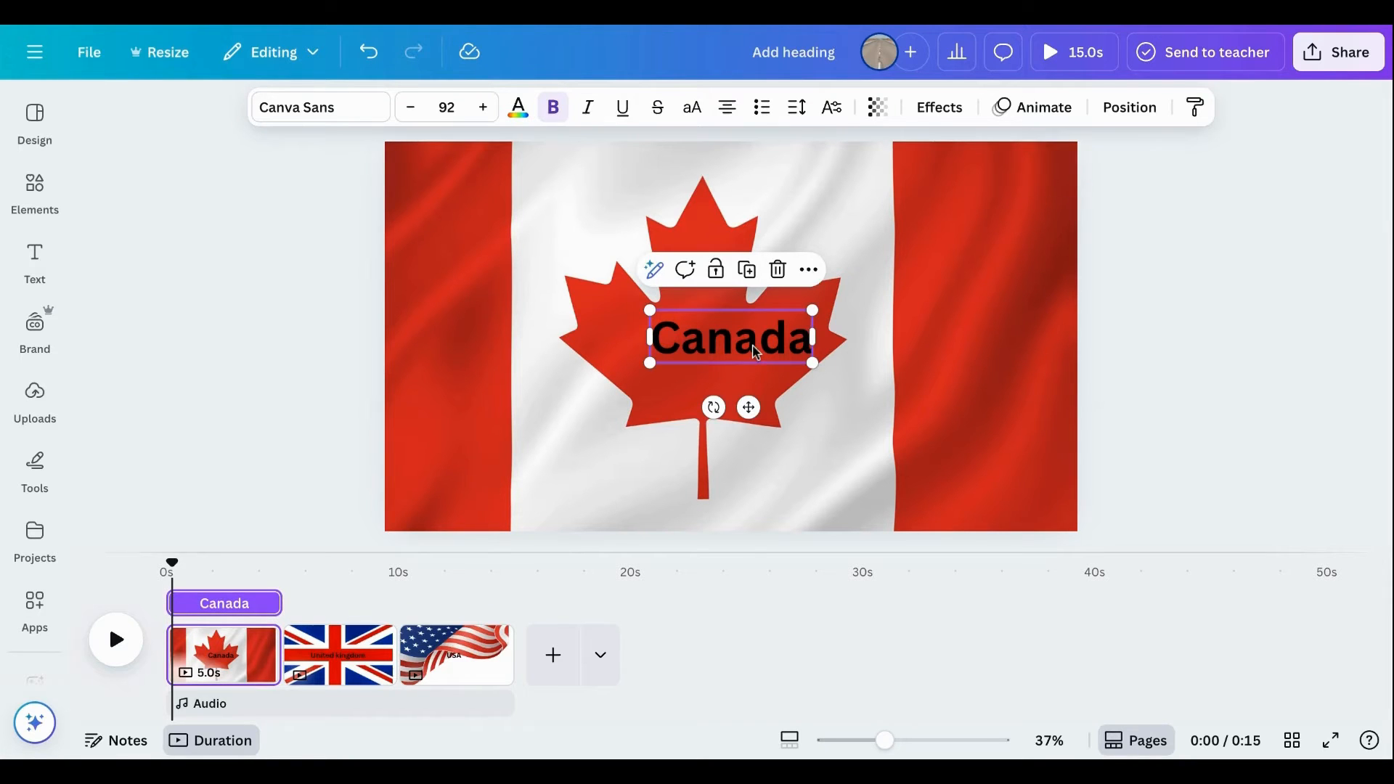
pyautogui.click(1031, 108)
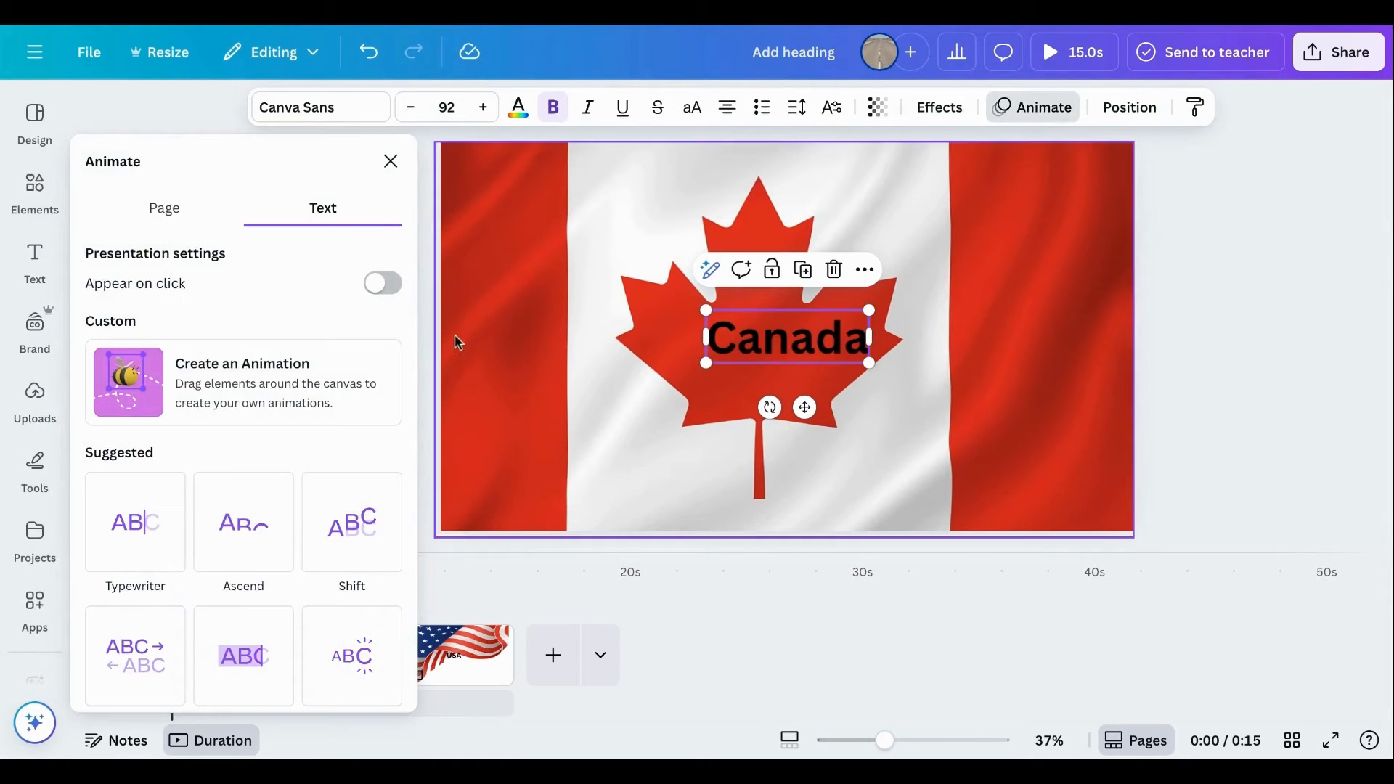
pyautogui.scroll(-5, 272, 585)
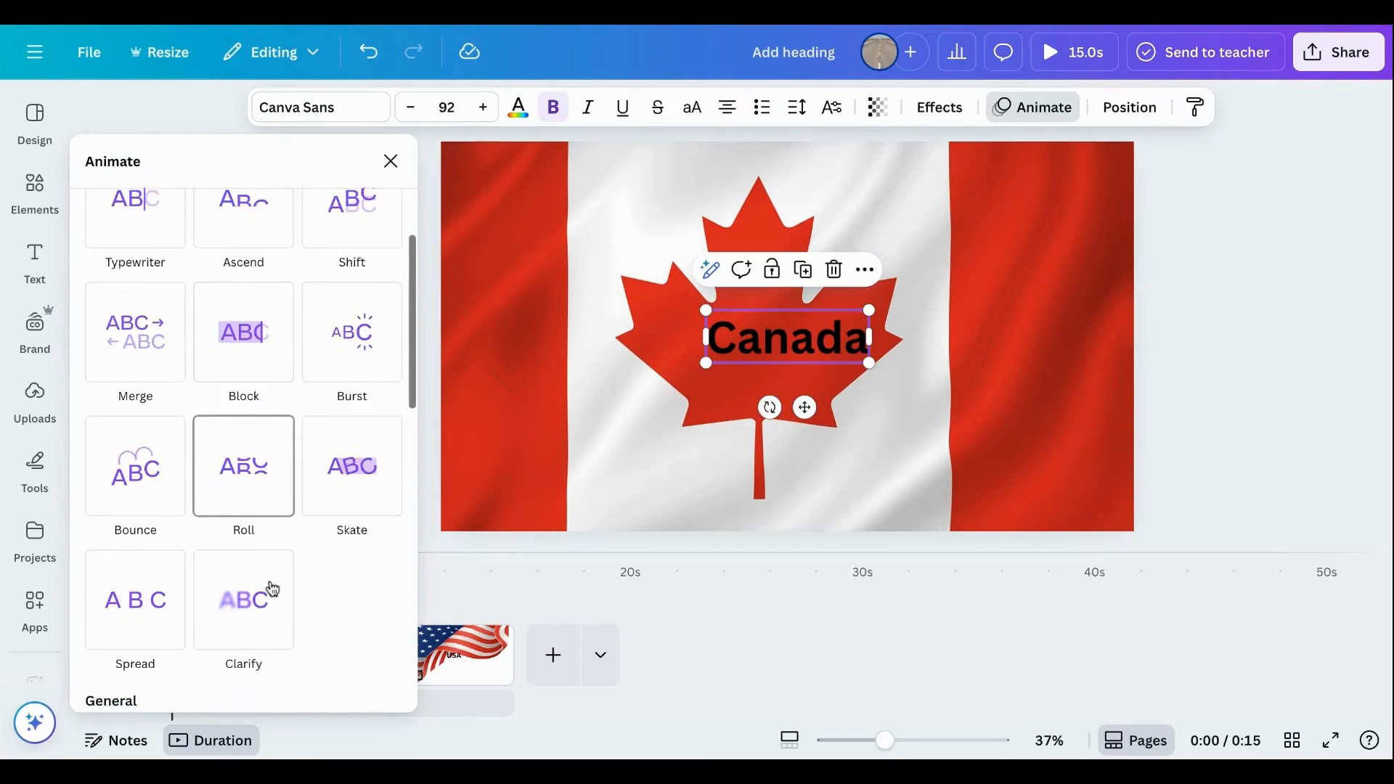
pyautogui.scroll(-5, 269, 587)
pyautogui.click(142, 584)
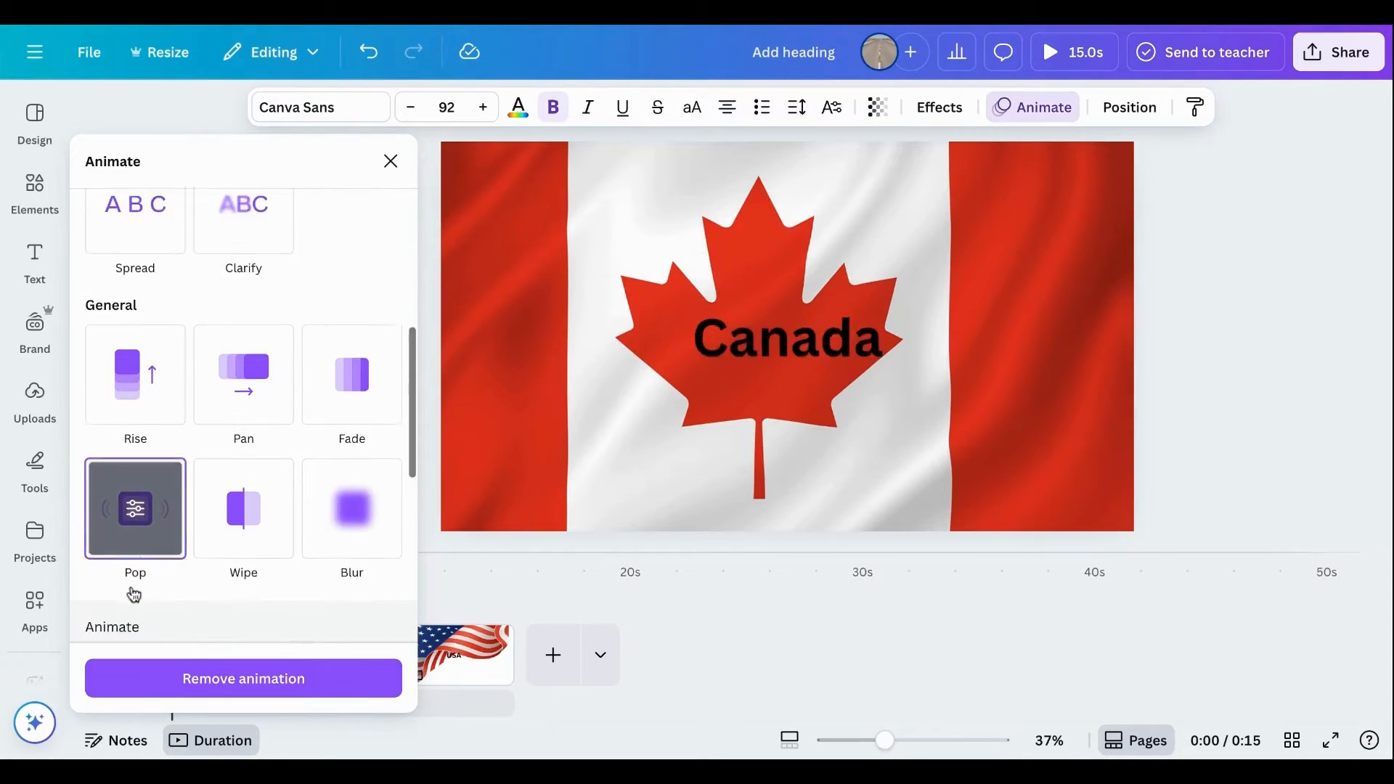
pyautogui.click(211, 624)
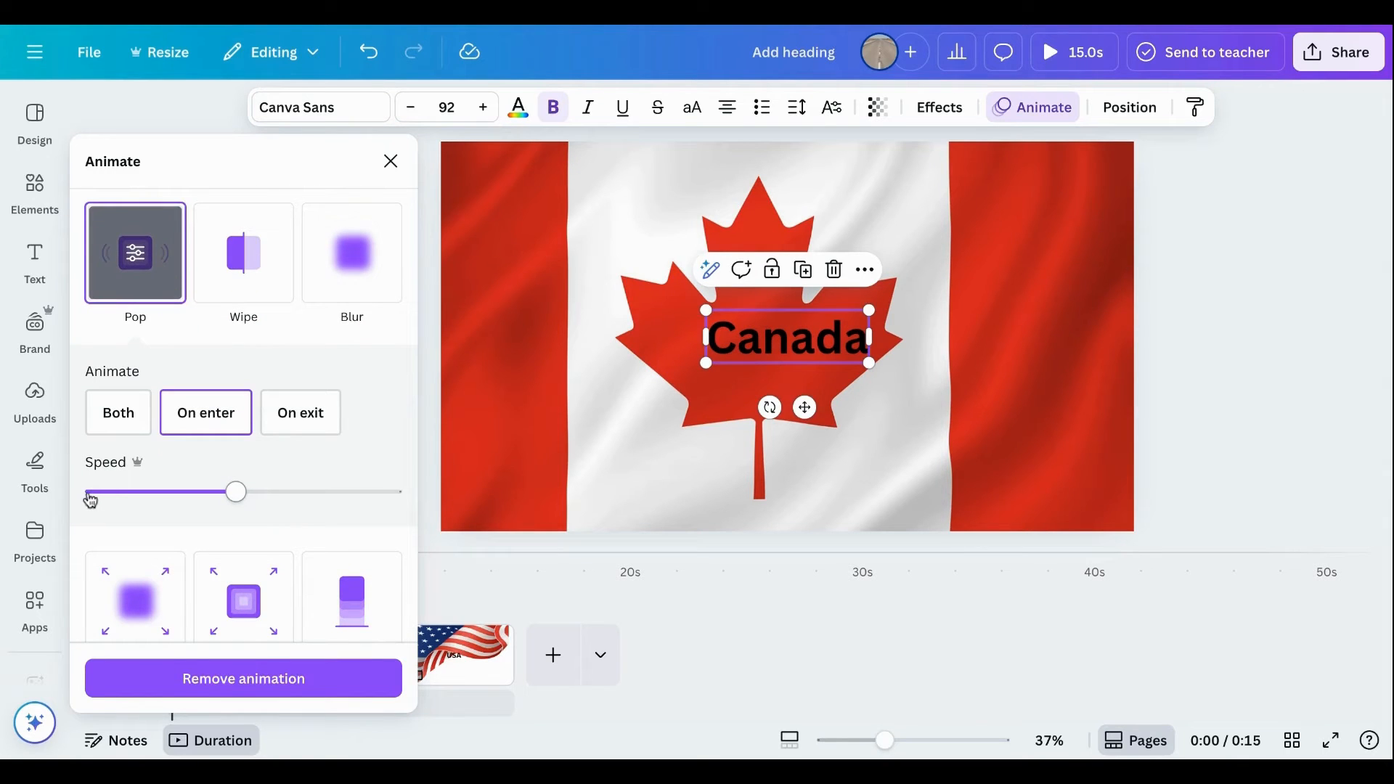
pyautogui.click(90, 497)
pyautogui.click(476, 364)
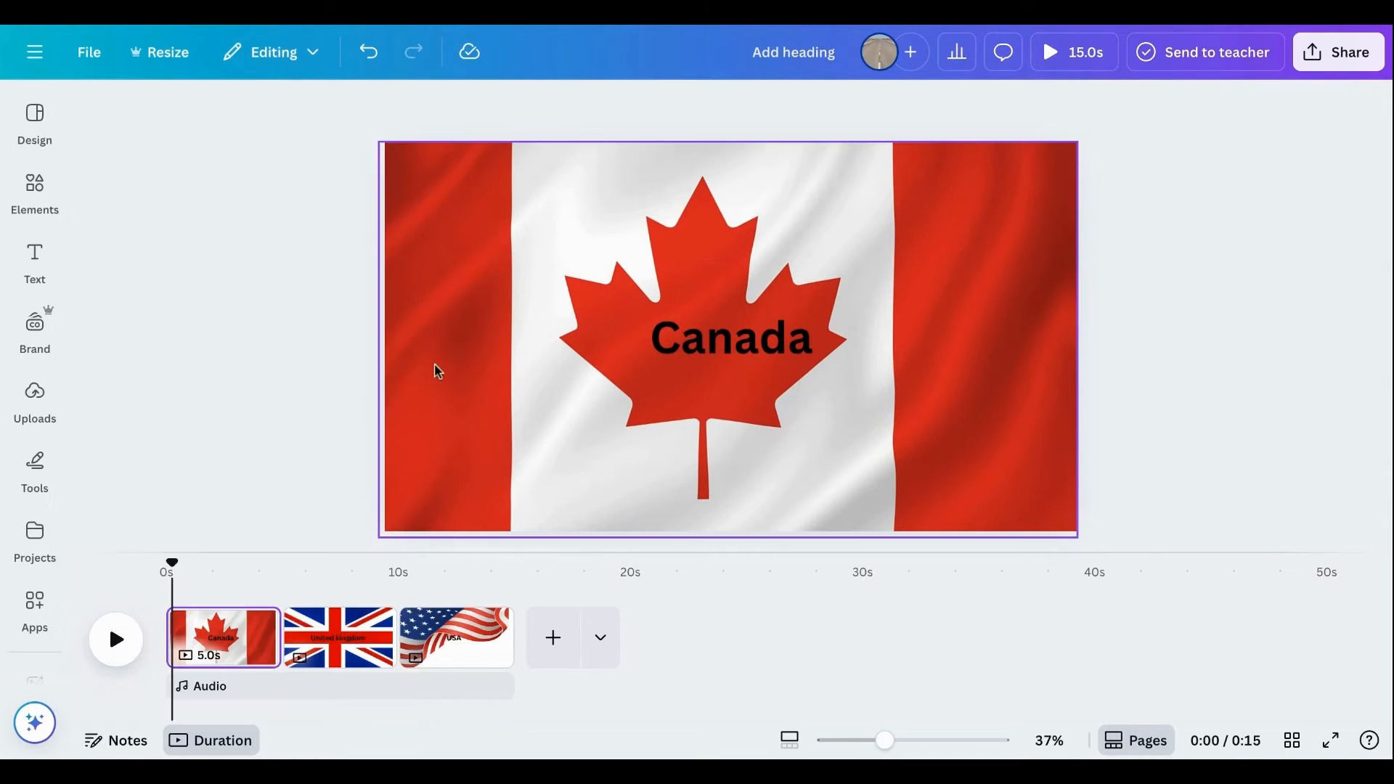
# Give the Canadian flag image on the first page the Pop animation, only on enter, at the minimum speed.
pyautogui.click(438, 371)
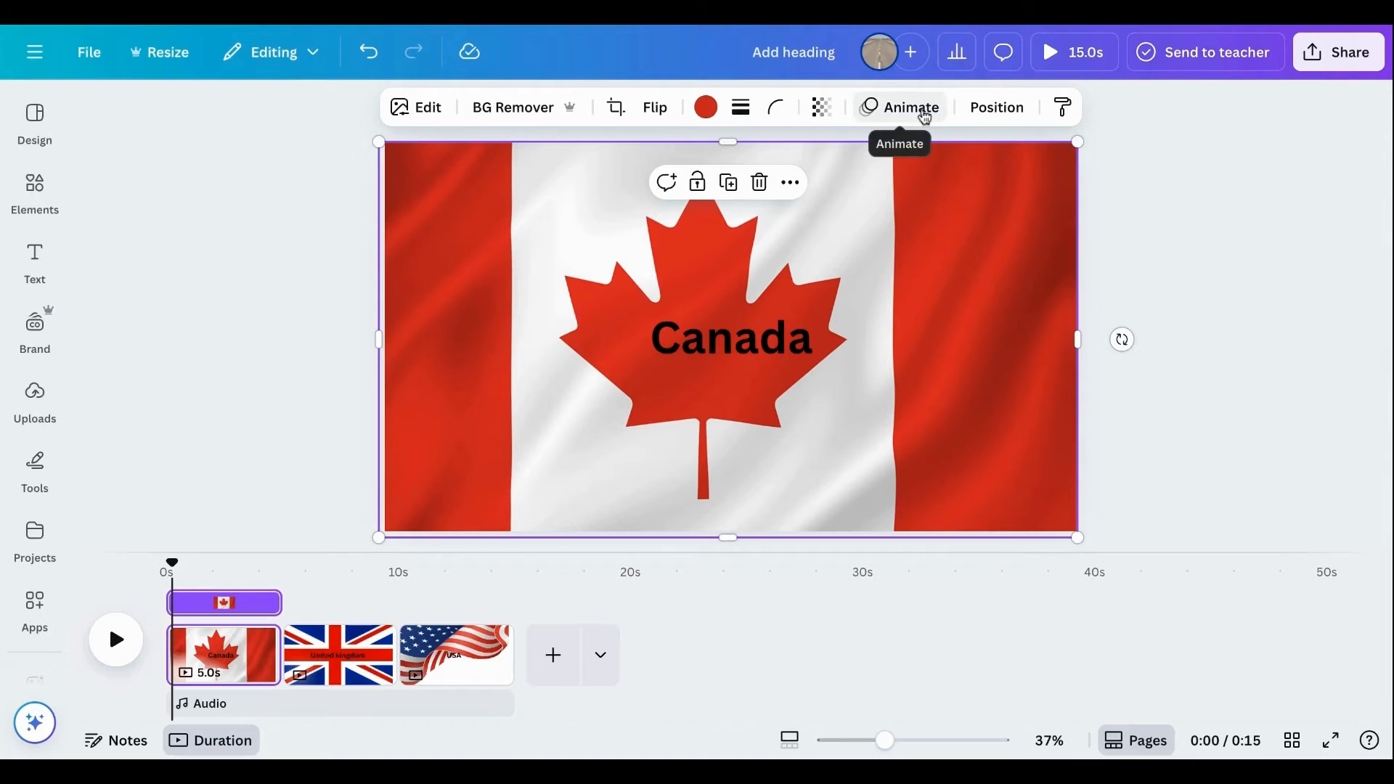
pyautogui.click(924, 117)
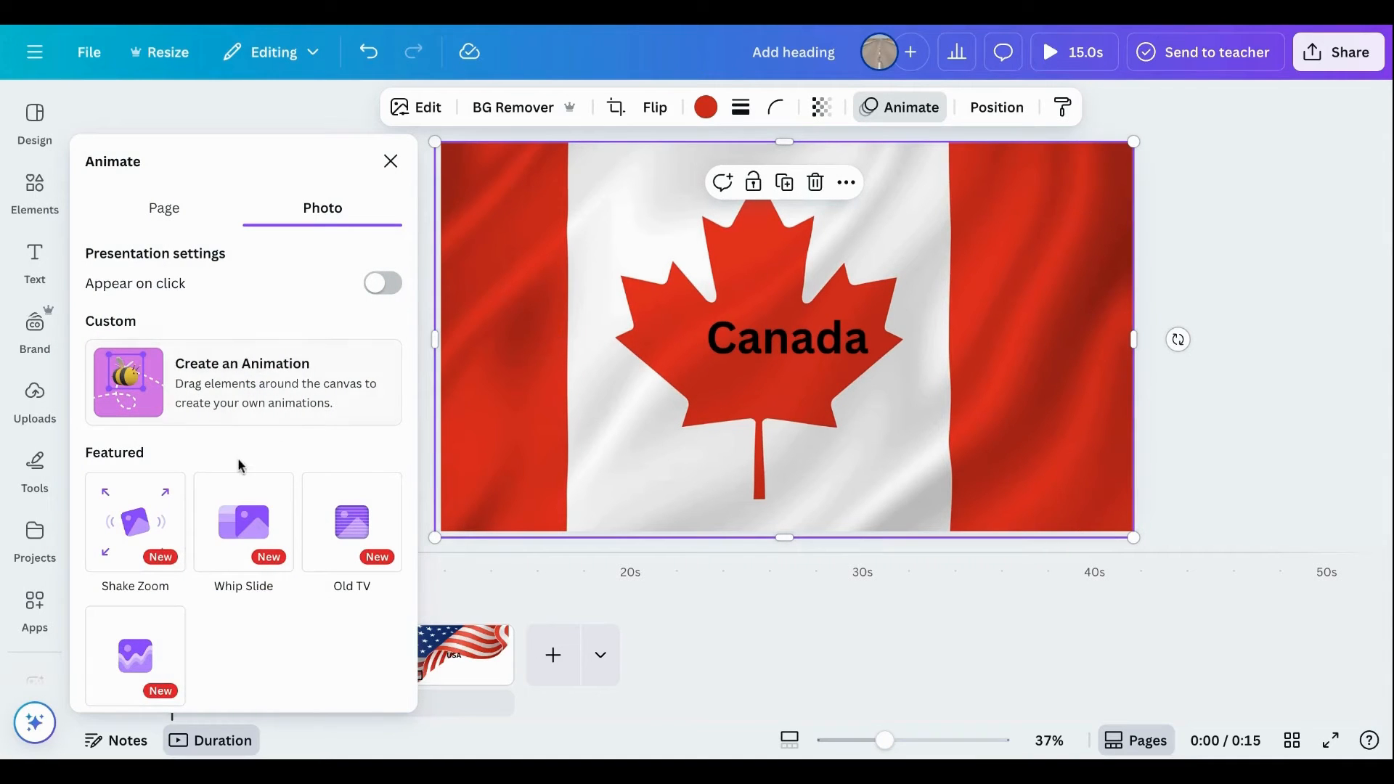
pyautogui.scroll(-8, 239, 463)
pyautogui.scroll(-3, 242, 466)
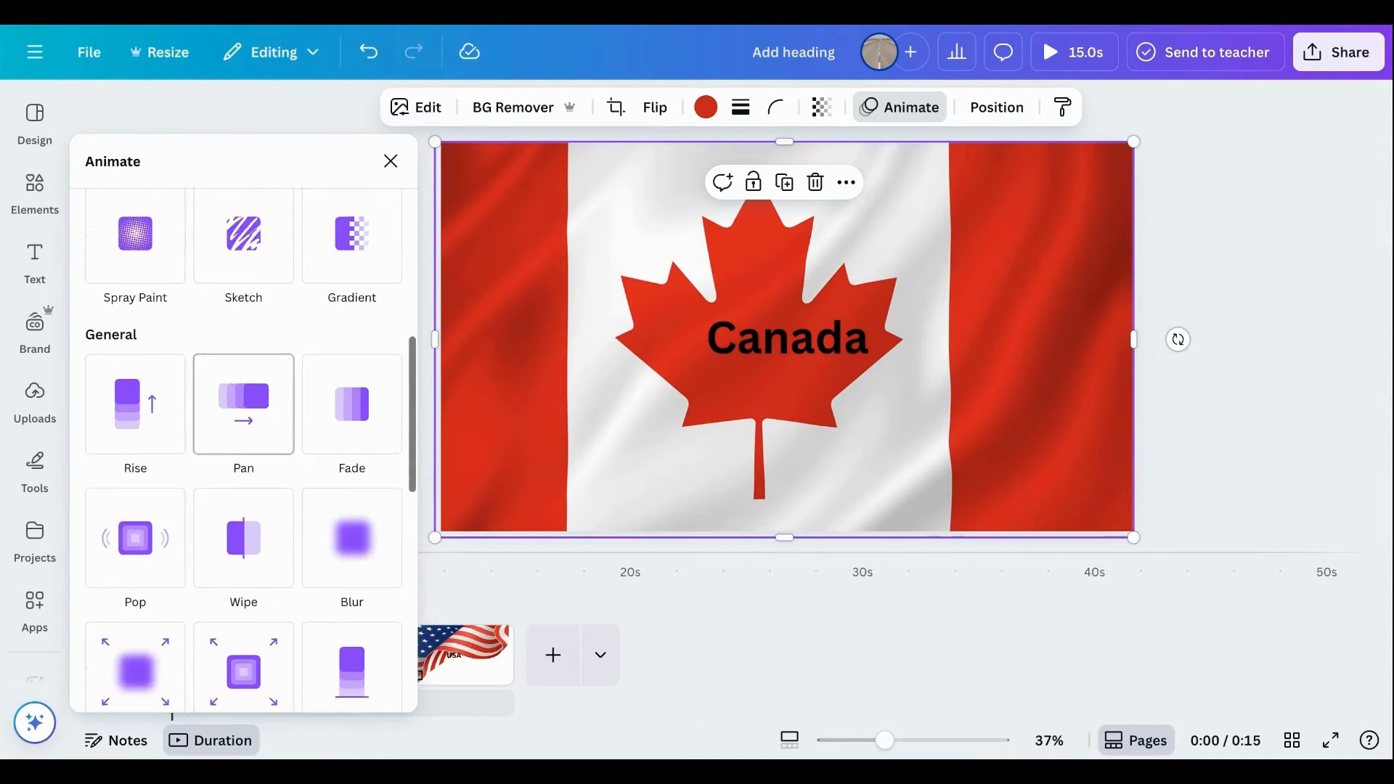
pyautogui.click(131, 504)
pyautogui.scroll(-1, 256, 516)
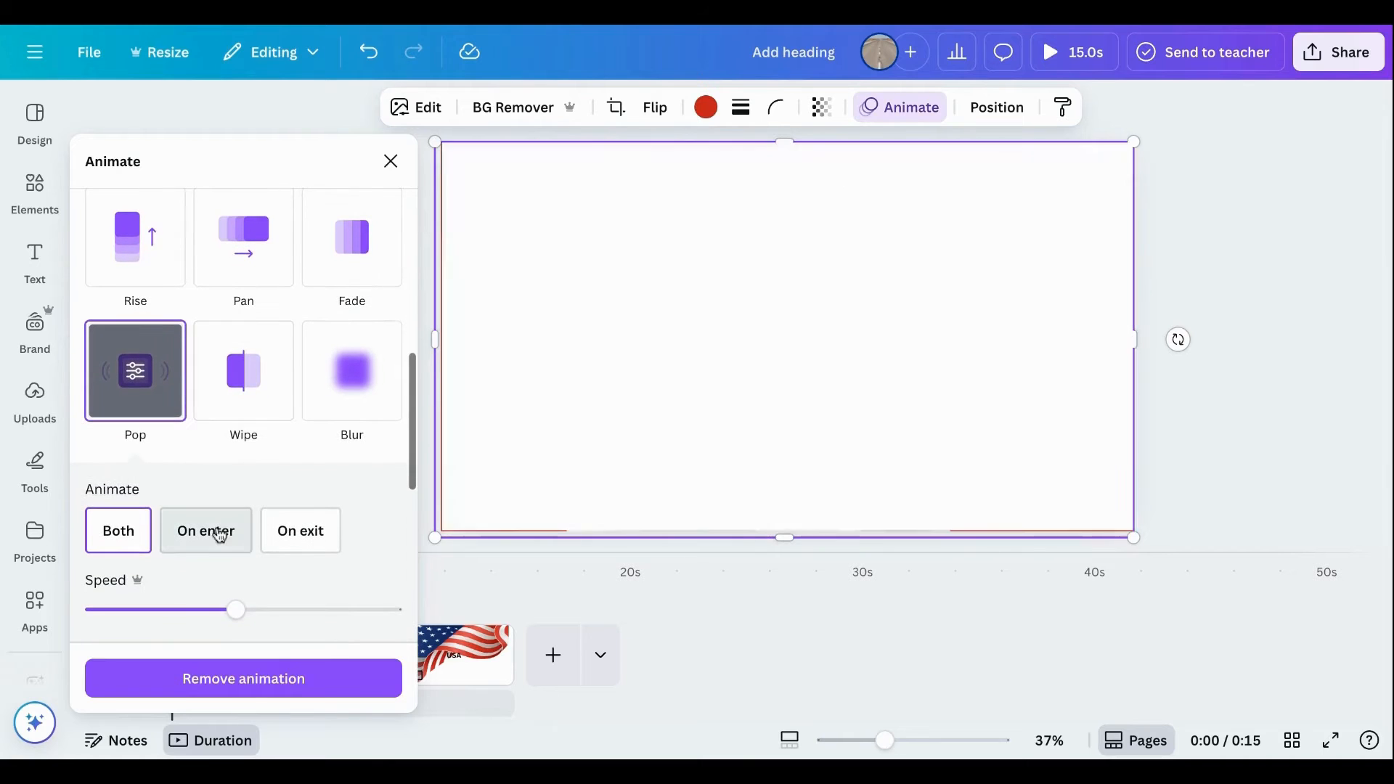
pyautogui.click(207, 539)
pyautogui.moveTo(233, 608); pyautogui.dragTo(92, 614)
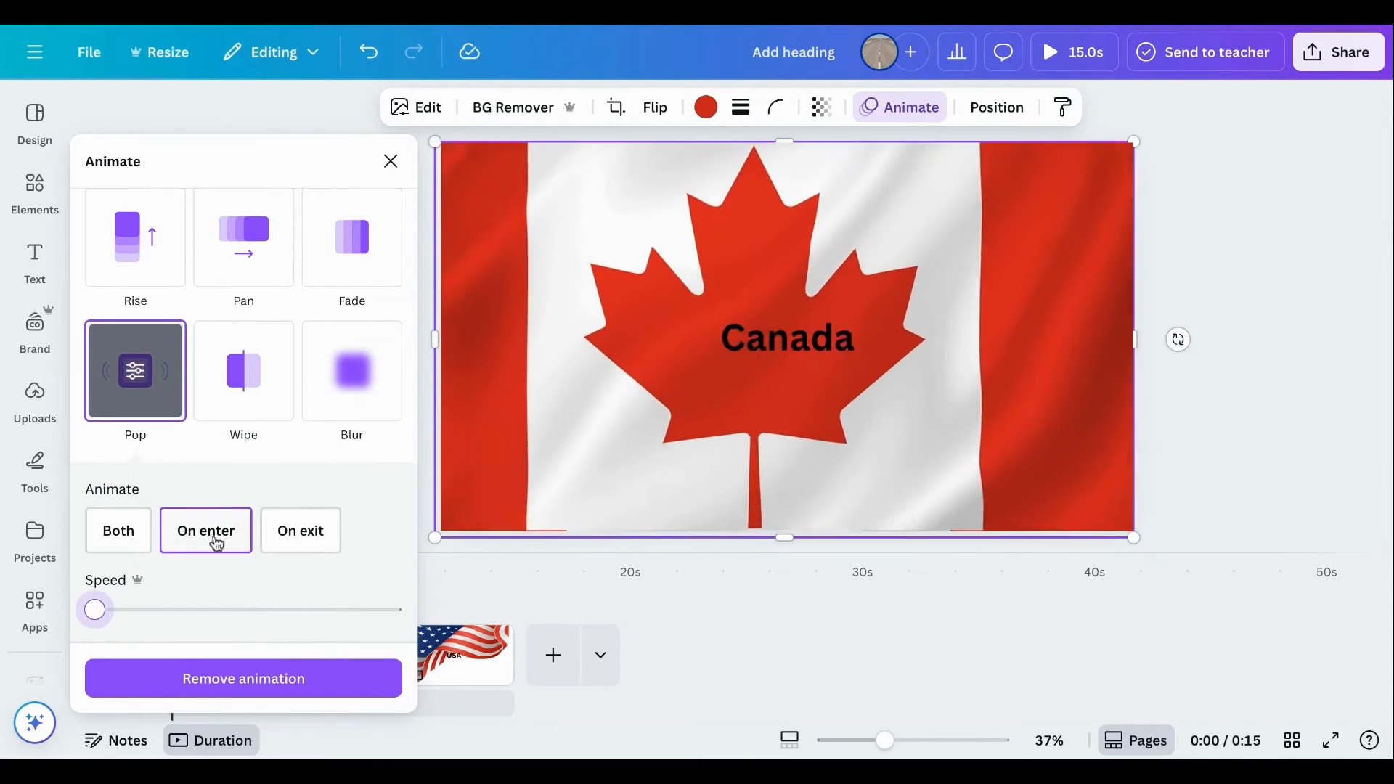
pyautogui.click(1284, 245)
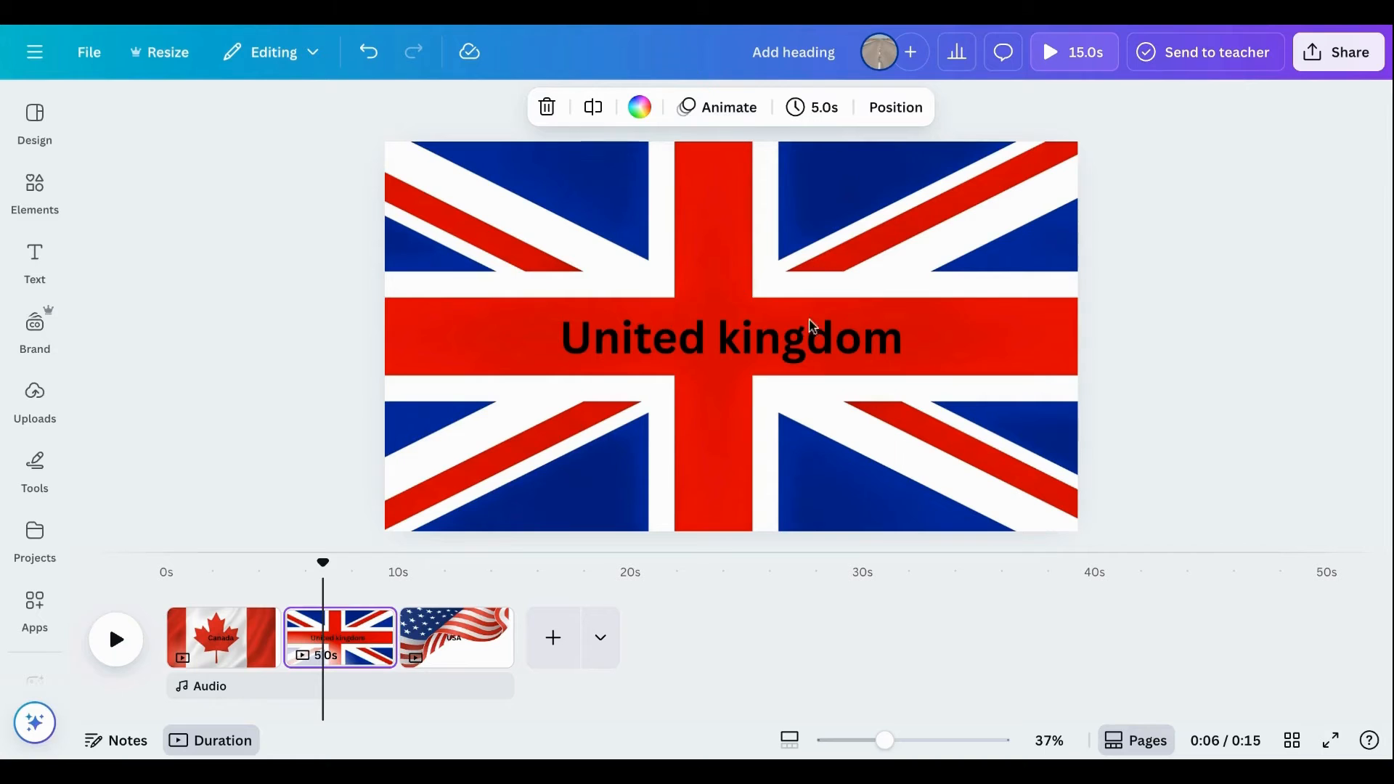
# Animate the "United kingdom" heading on the second page with Pop, only on enter, at the minimum speed.
pyautogui.click(735, 342)
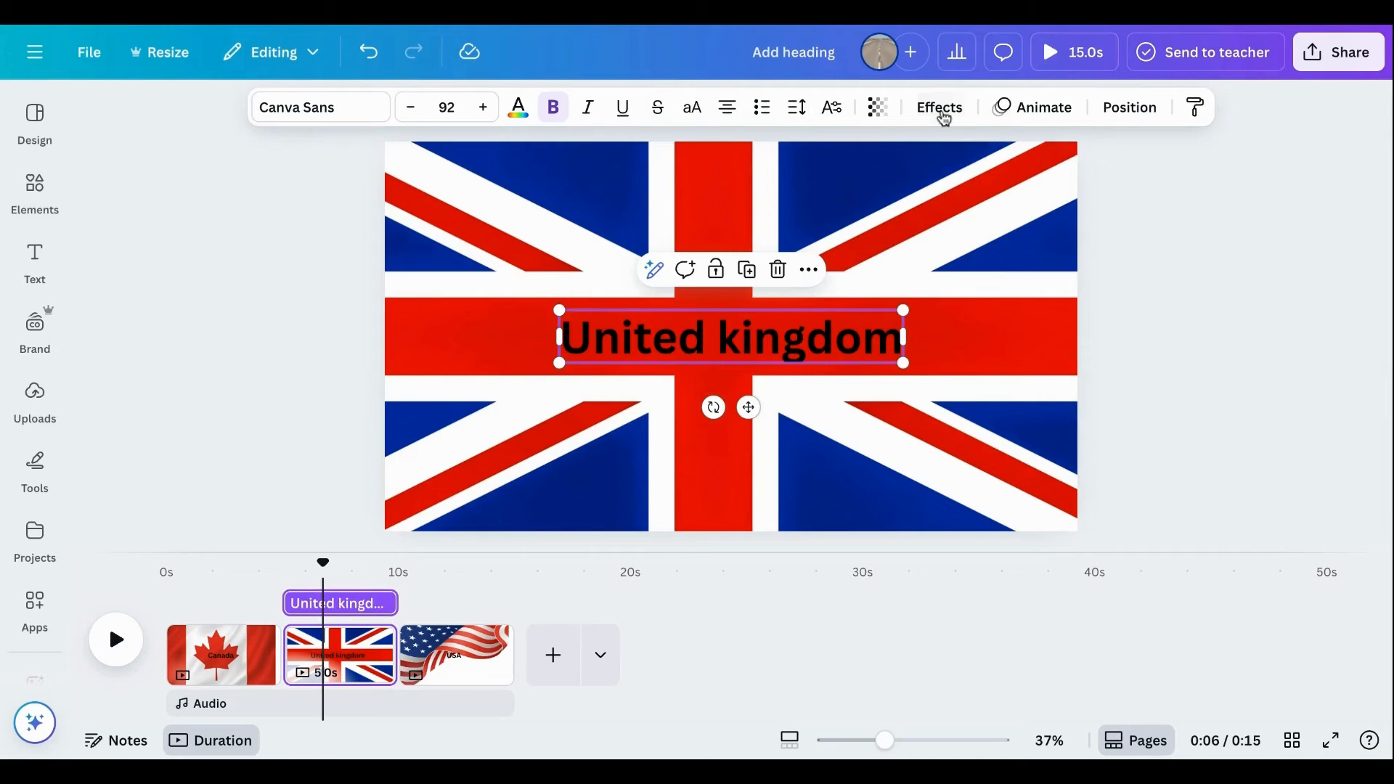
pyautogui.click(1034, 109)
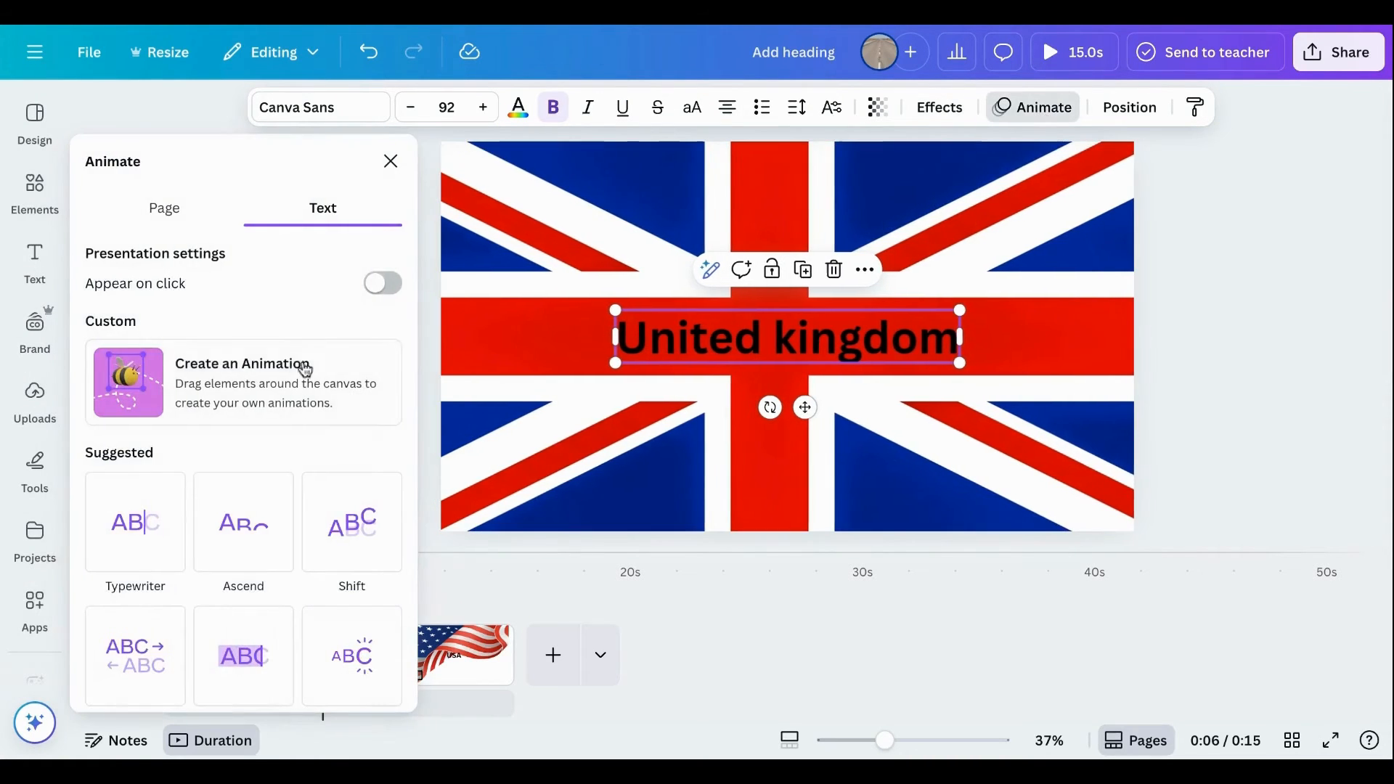
pyautogui.scroll(-4, 247, 509)
pyautogui.scroll(-8, 249, 505)
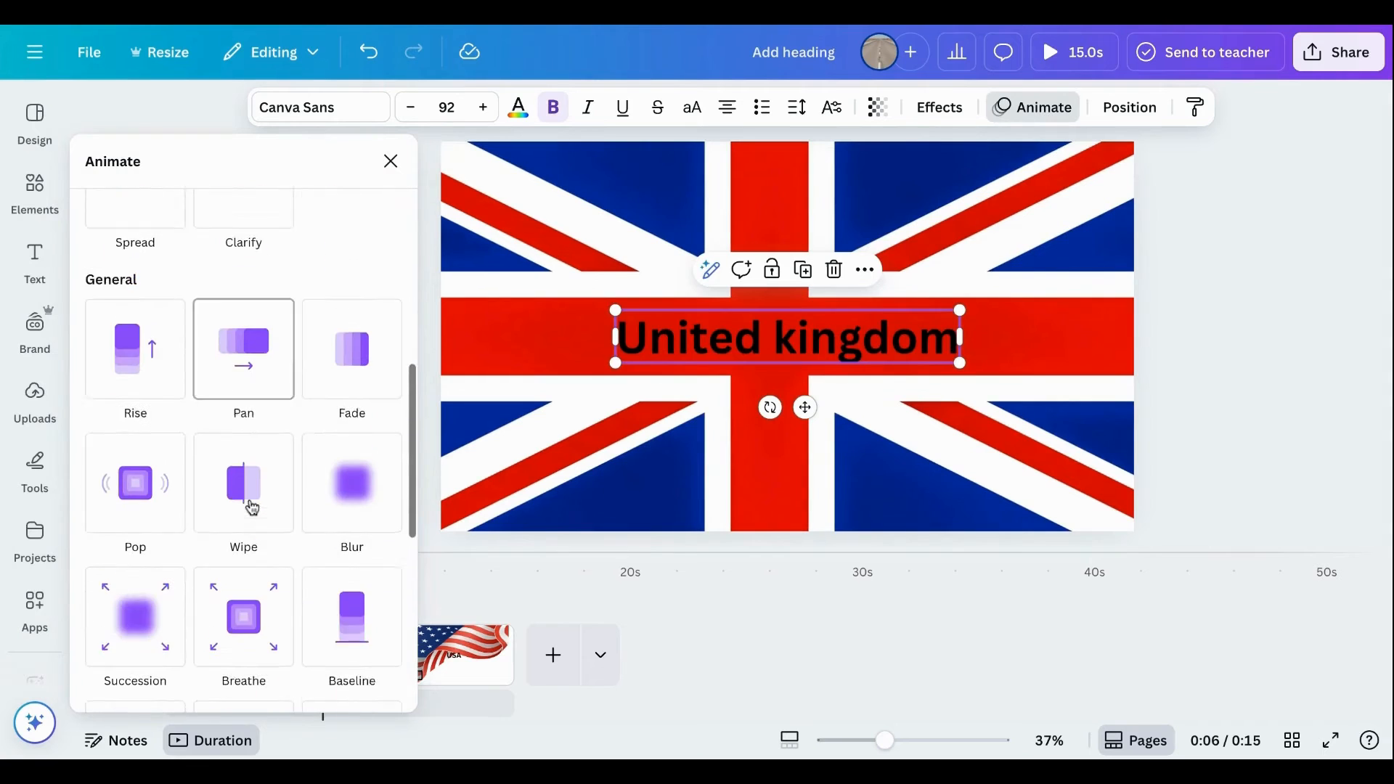
pyautogui.click(145, 389)
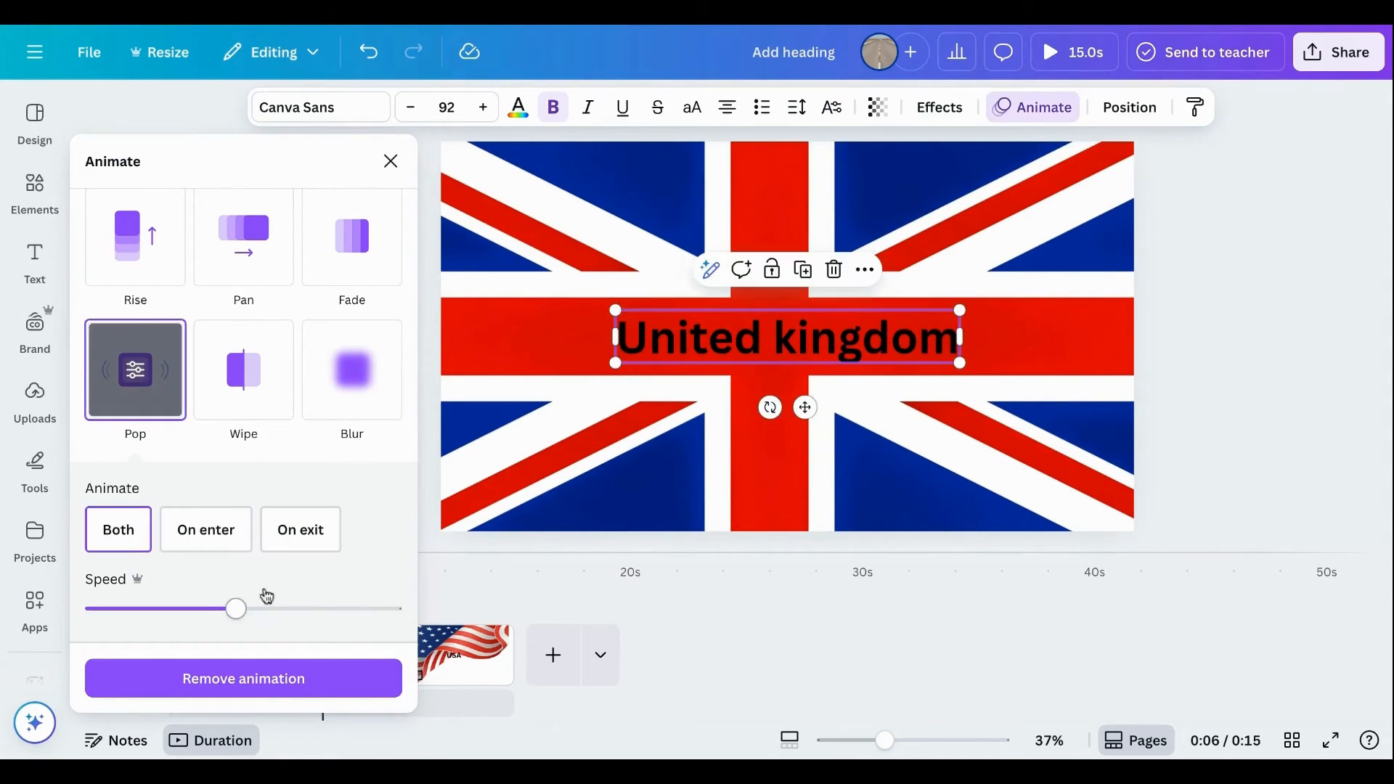
pyautogui.click(197, 543)
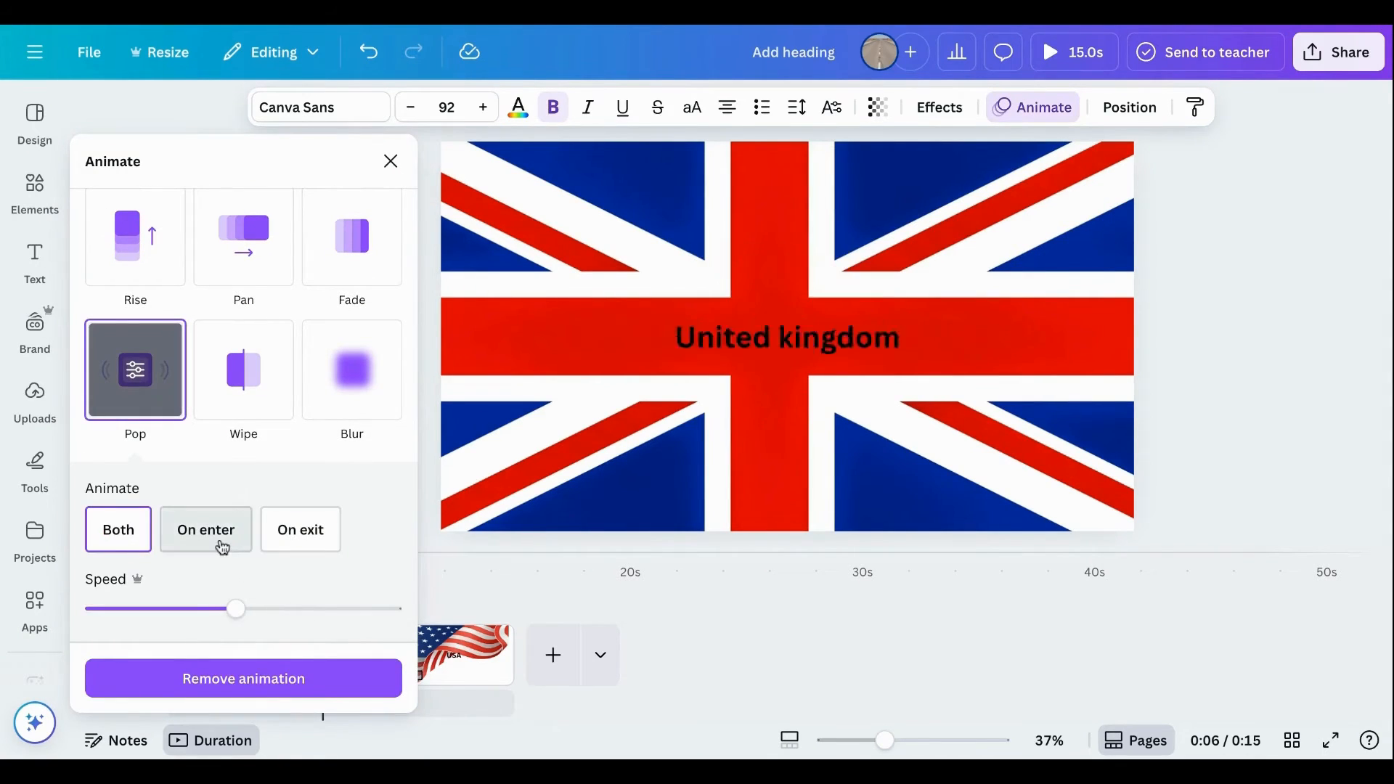
pyautogui.click(89, 610)
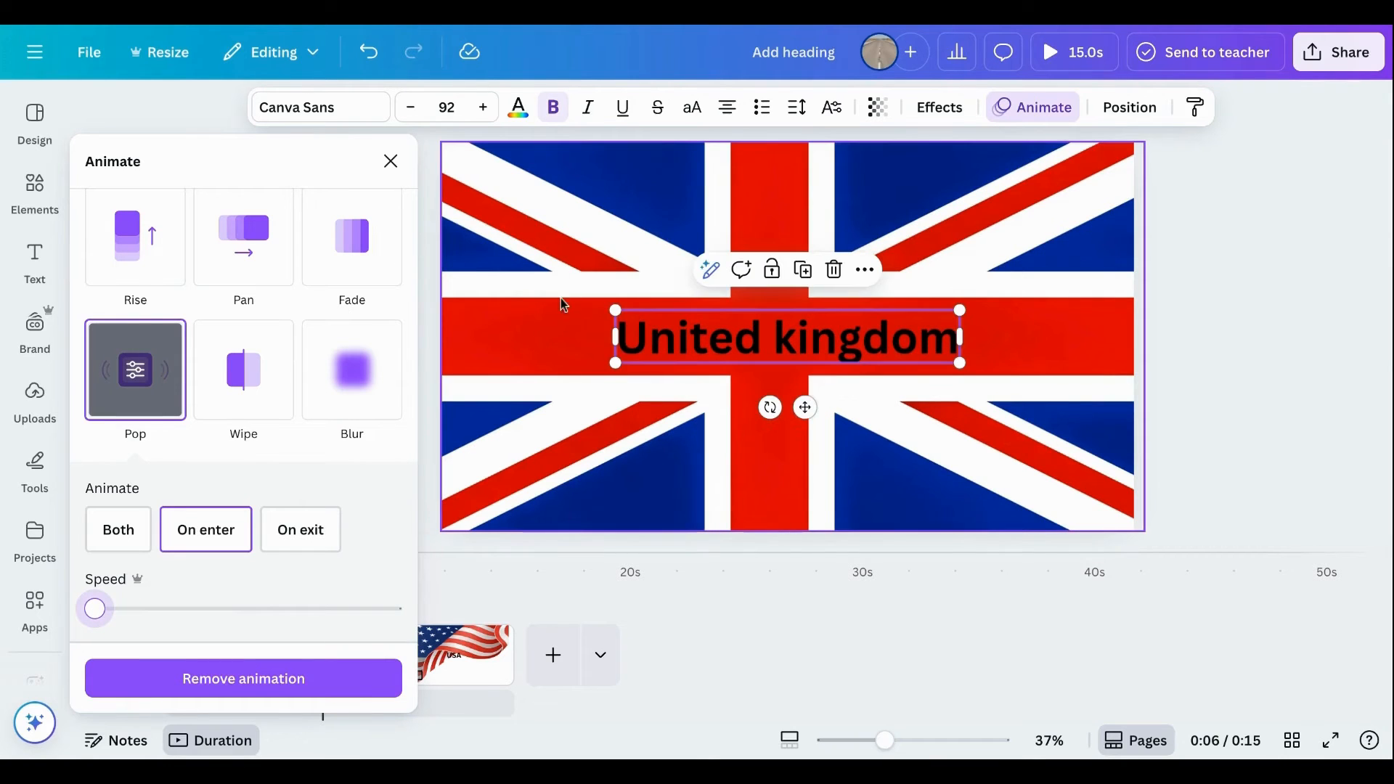
# Apply the Pop animation to the British flag image, only on enter, at the minimum speed.
pyautogui.click(520, 312)
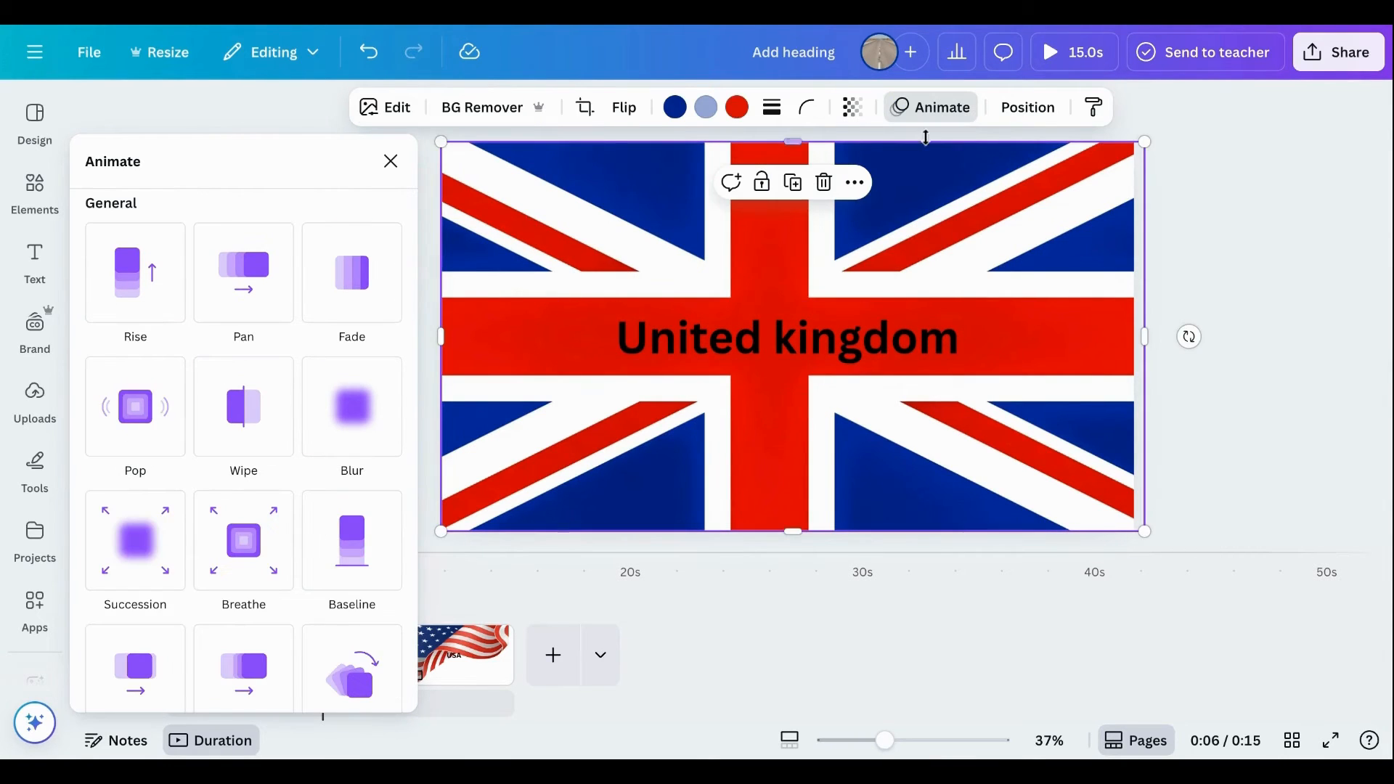
pyautogui.scroll(-3, 199, 578)
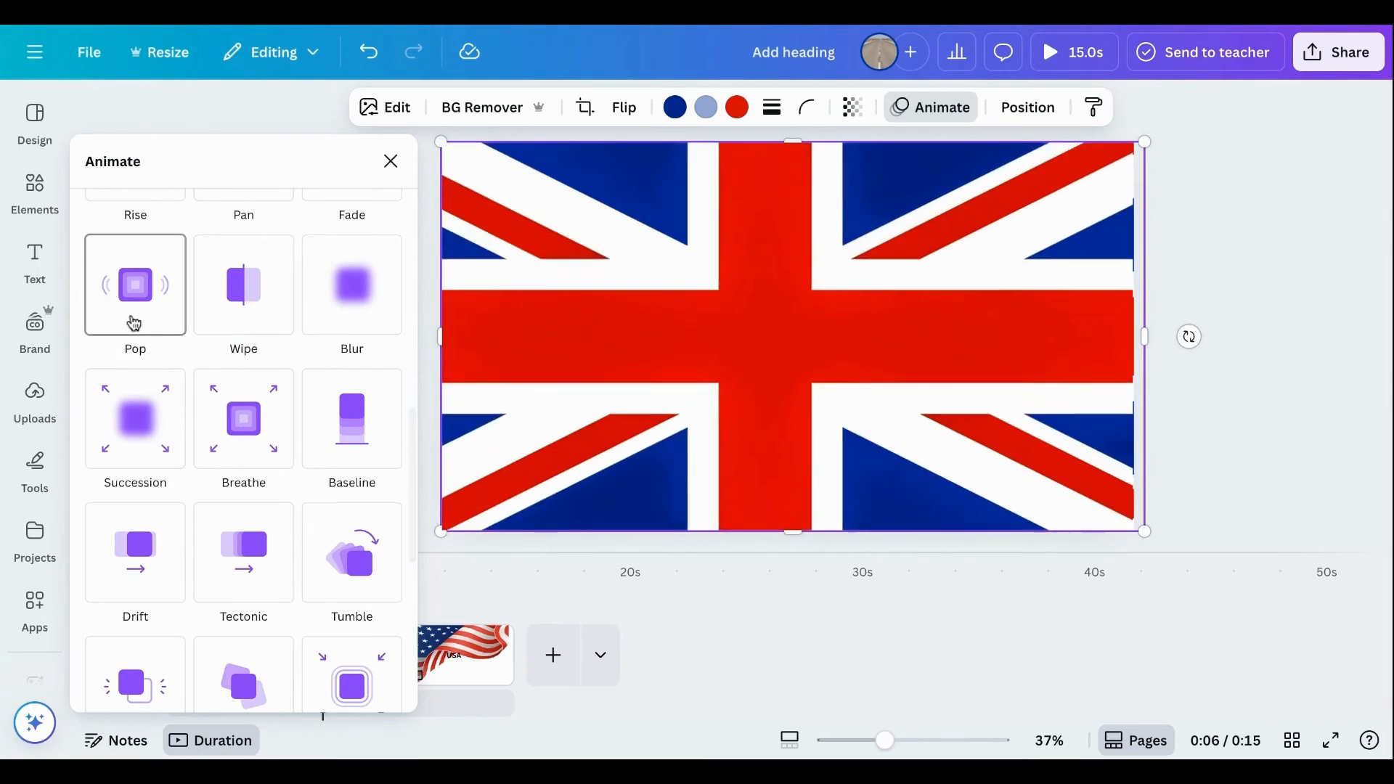
pyautogui.click(130, 320)
pyautogui.scroll(-1, 219, 451)
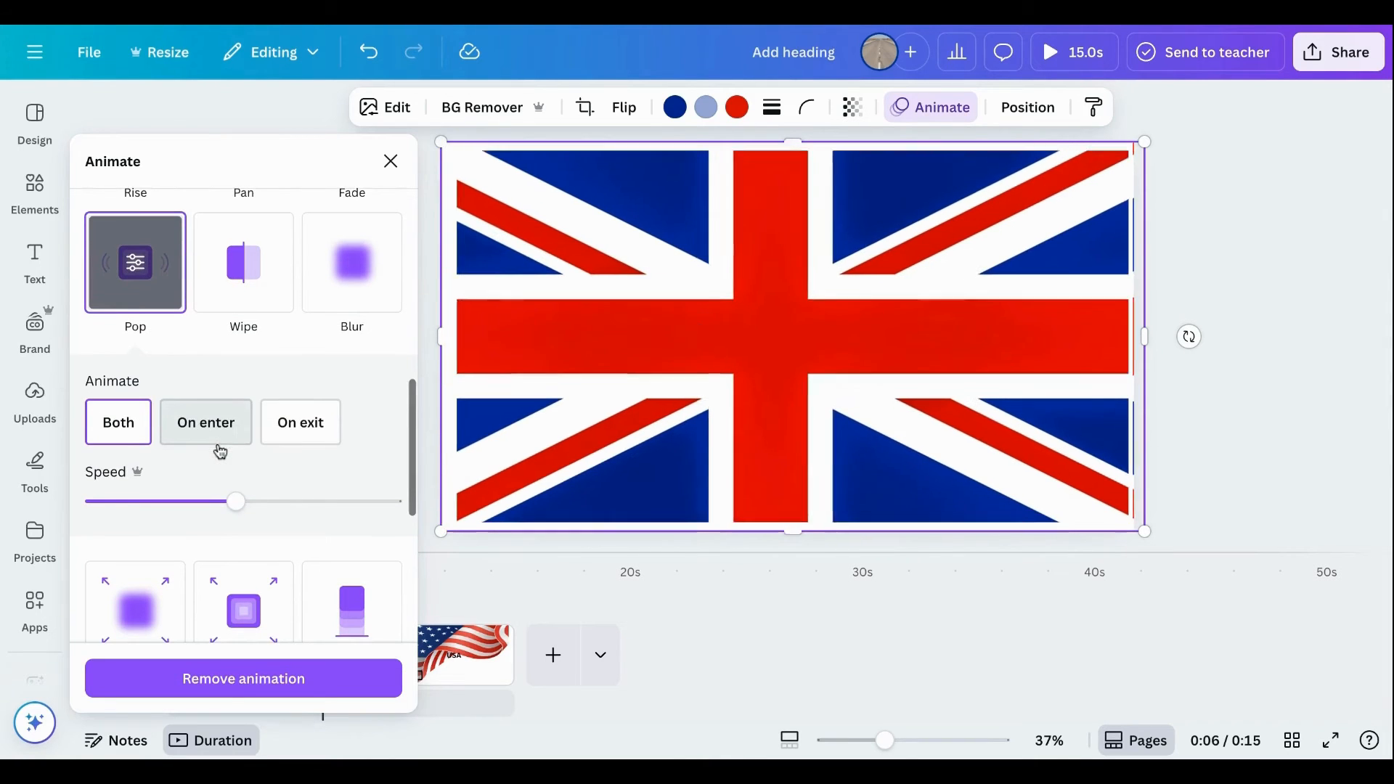
pyautogui.click(91, 511)
pyautogui.click(198, 430)
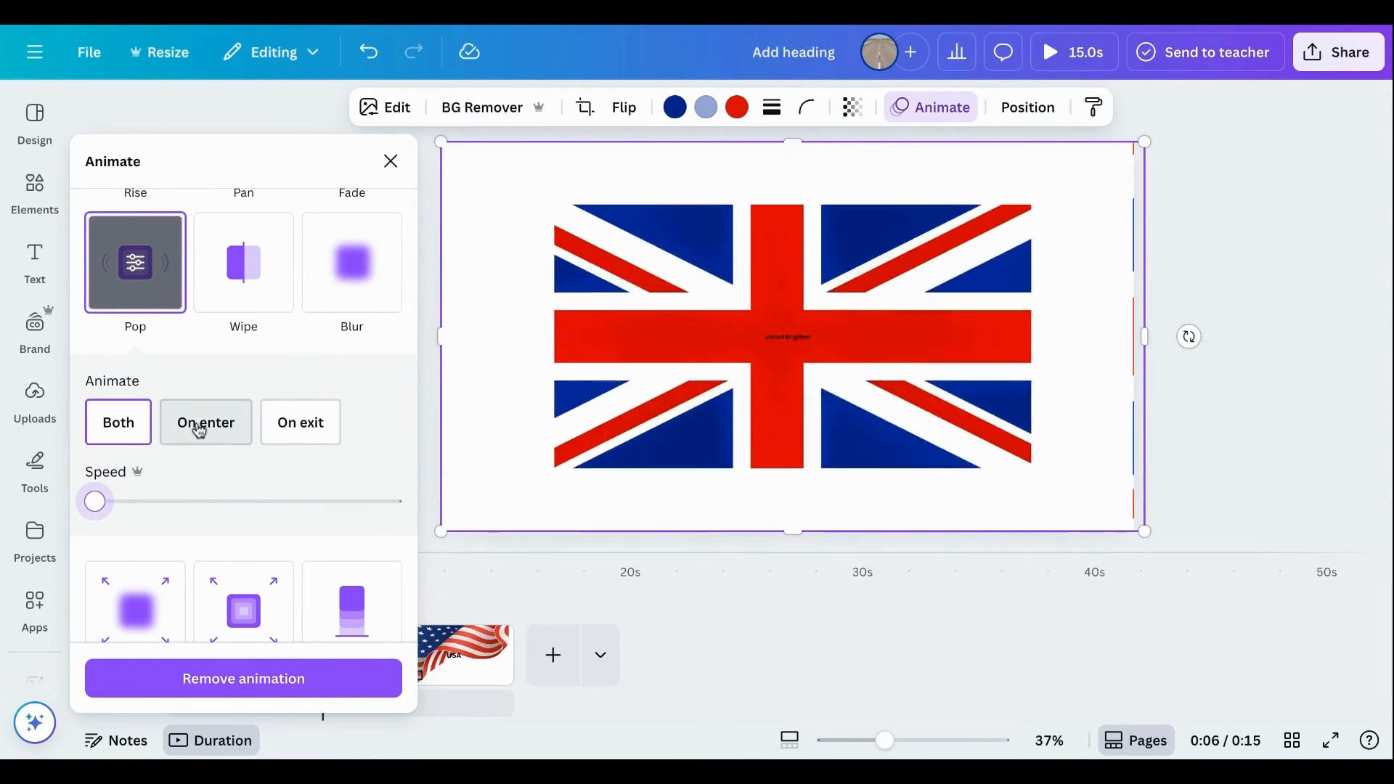
pyautogui.click(1214, 384)
# Animate the "USA" heading on the third page with Pop, on enter, at the minimum speed.
pyautogui.click(456, 651)
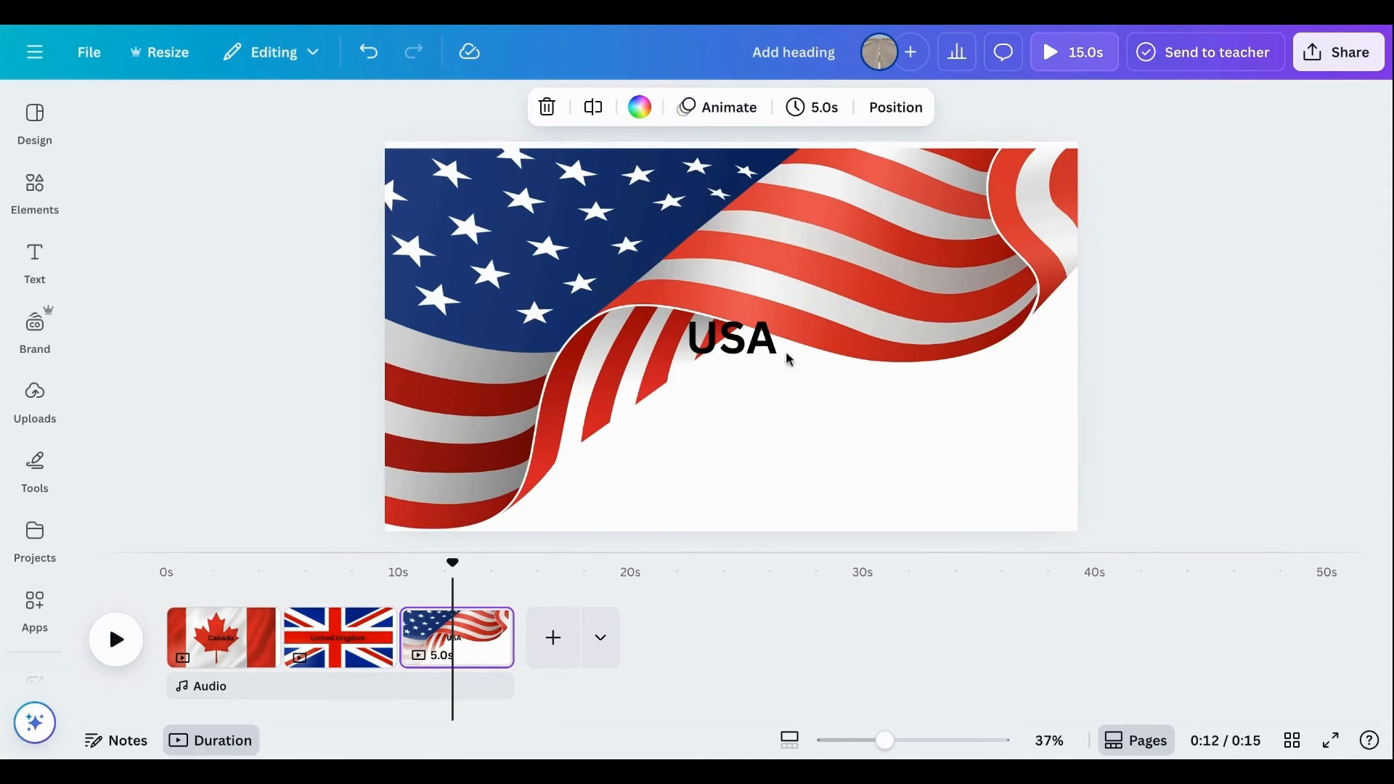
pyautogui.click(743, 360)
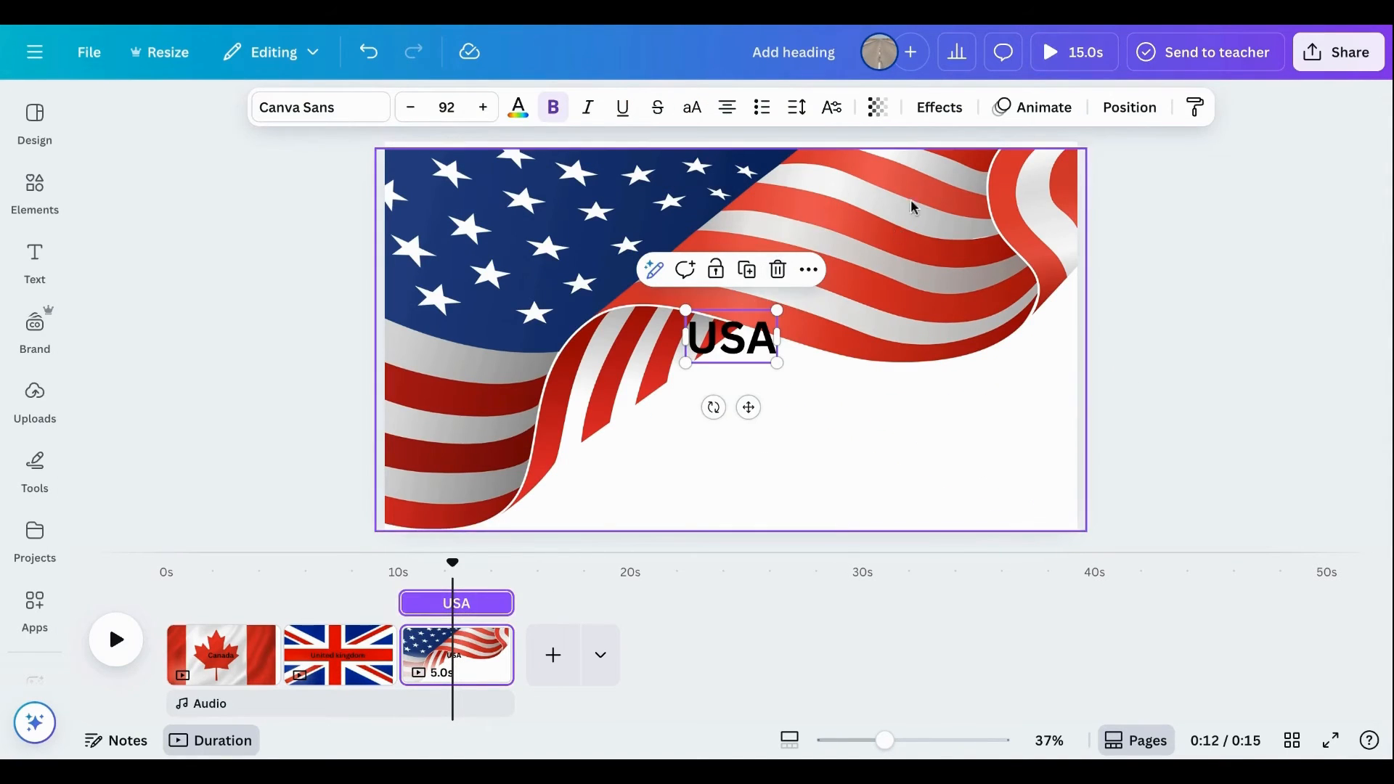
pyautogui.click(1052, 116)
pyautogui.scroll(-8, 227, 482)
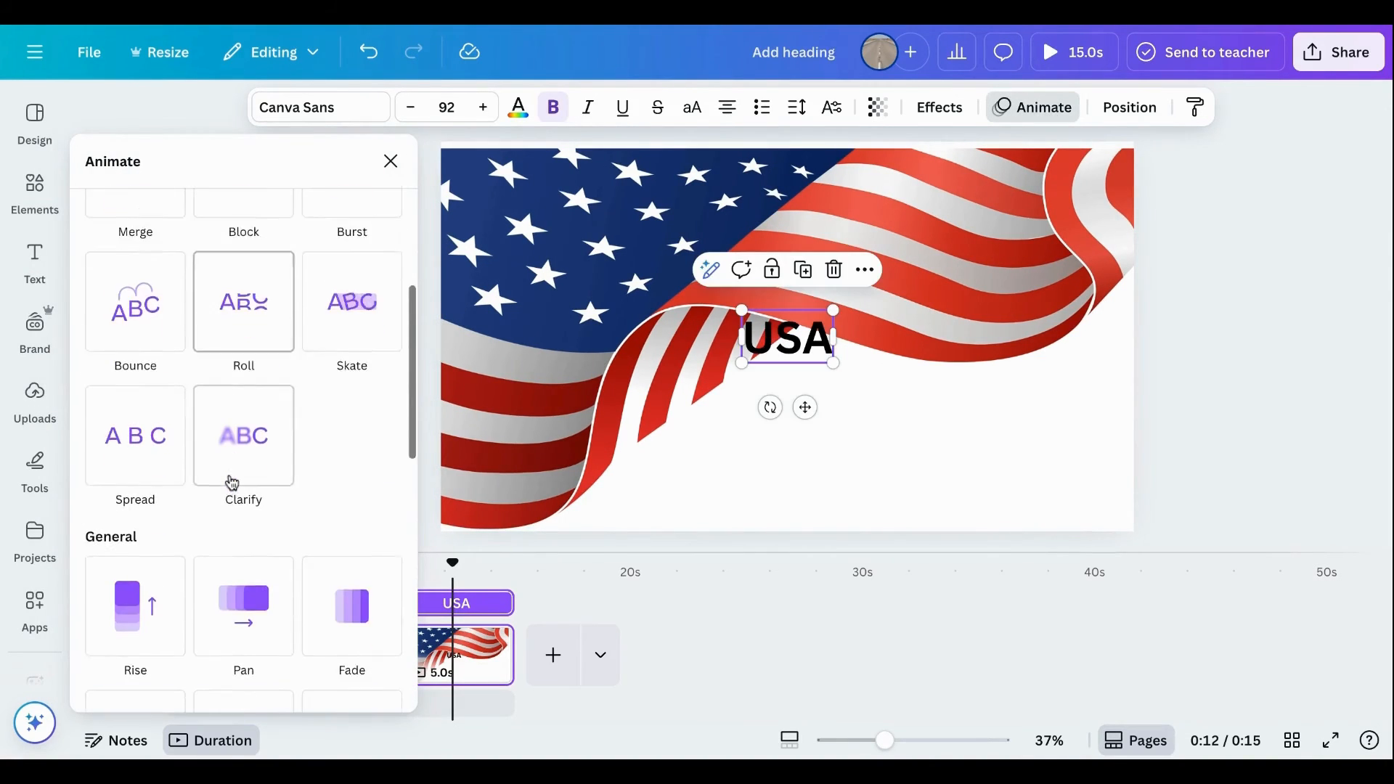
pyautogui.click(146, 541)
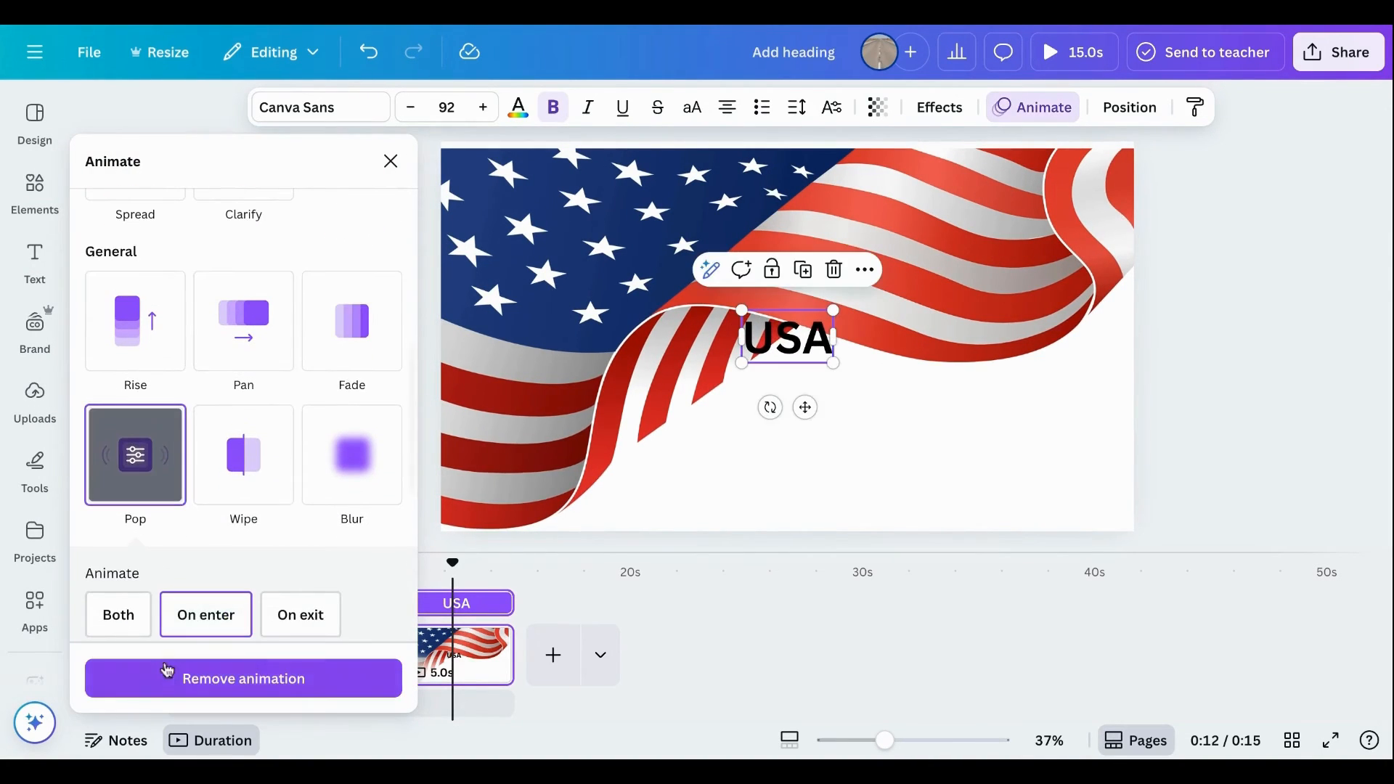
pyautogui.scroll(-1, 167, 664)
pyautogui.click(96, 625)
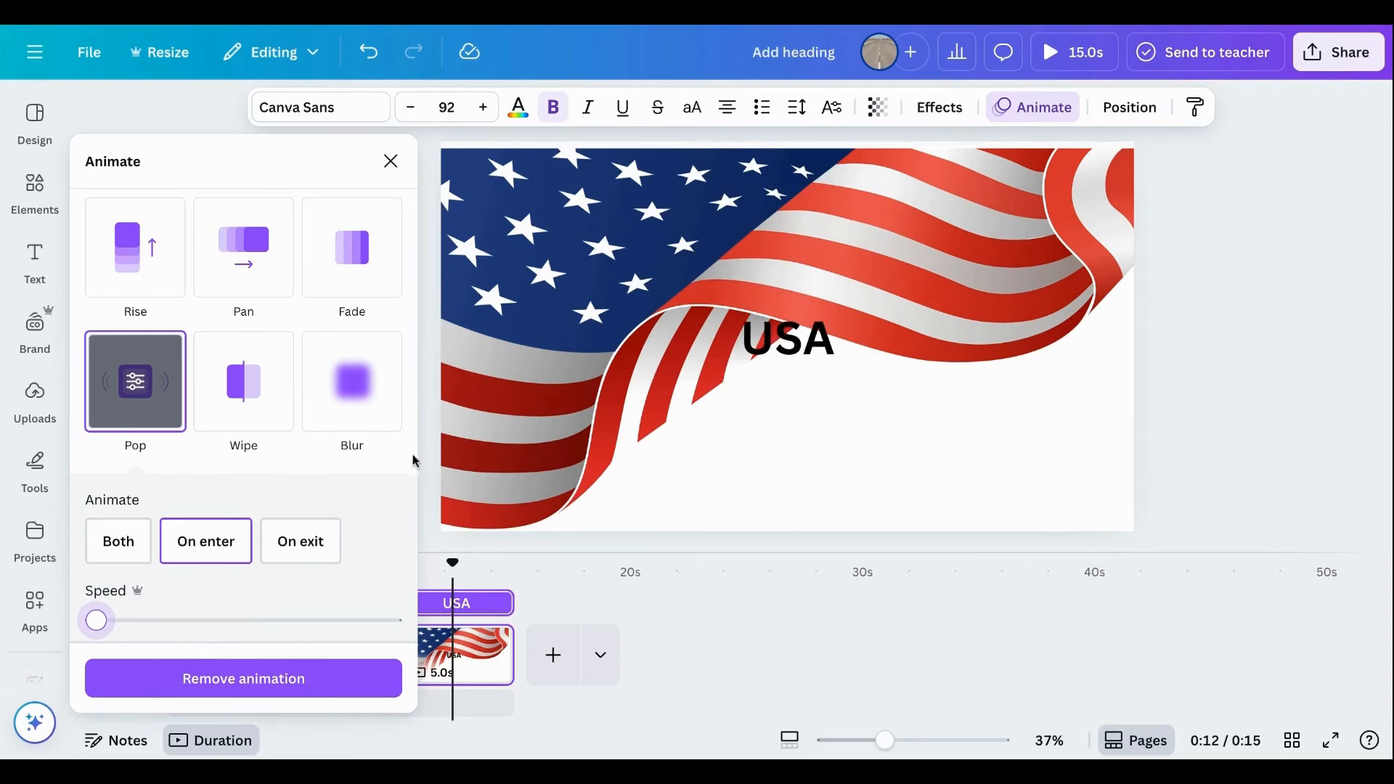
# Apply the Pop animation to the American flag graphic, on enter, at the minimum speed, and close the animation settings.
pyautogui.click(548, 492)
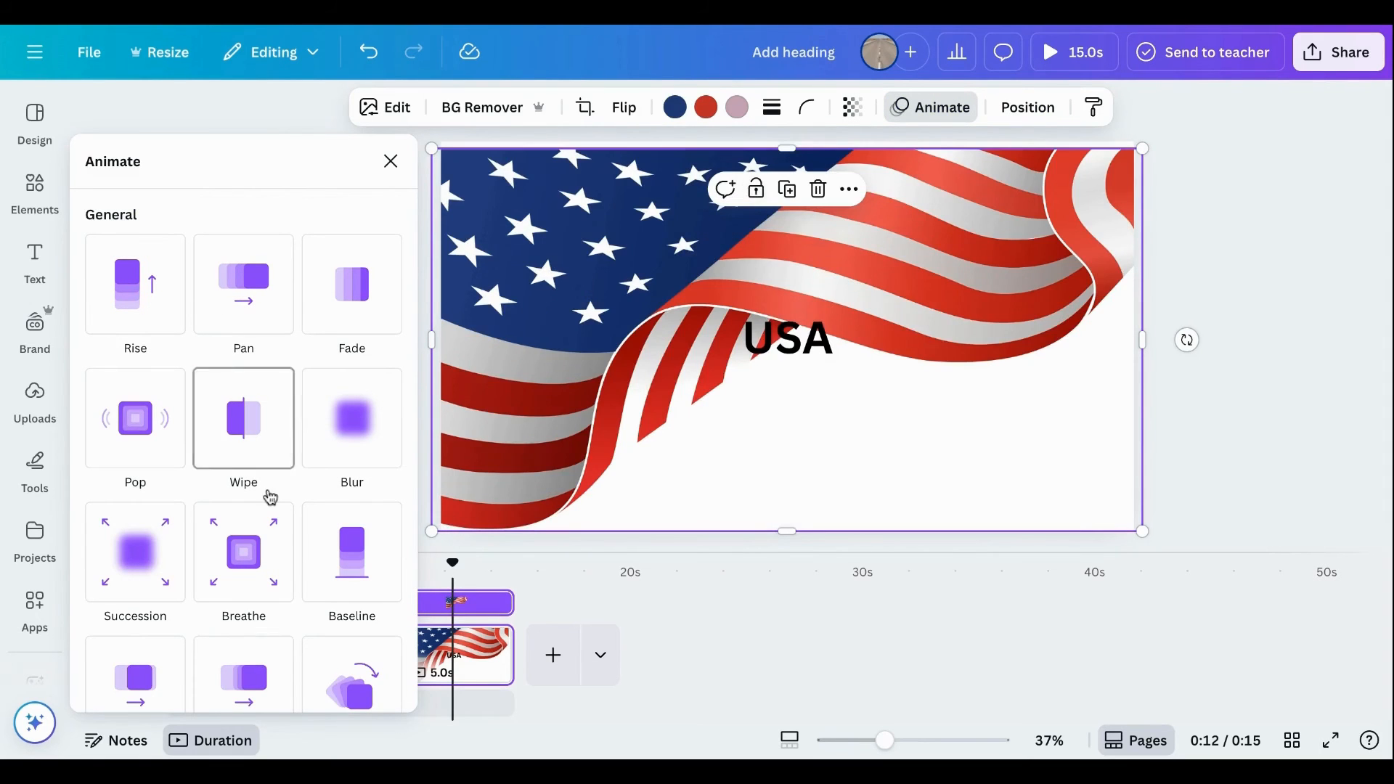
pyautogui.scroll(-5, 268, 492)
pyautogui.scroll(-3, 147, 426)
pyautogui.scroll(-2, 146, 418)
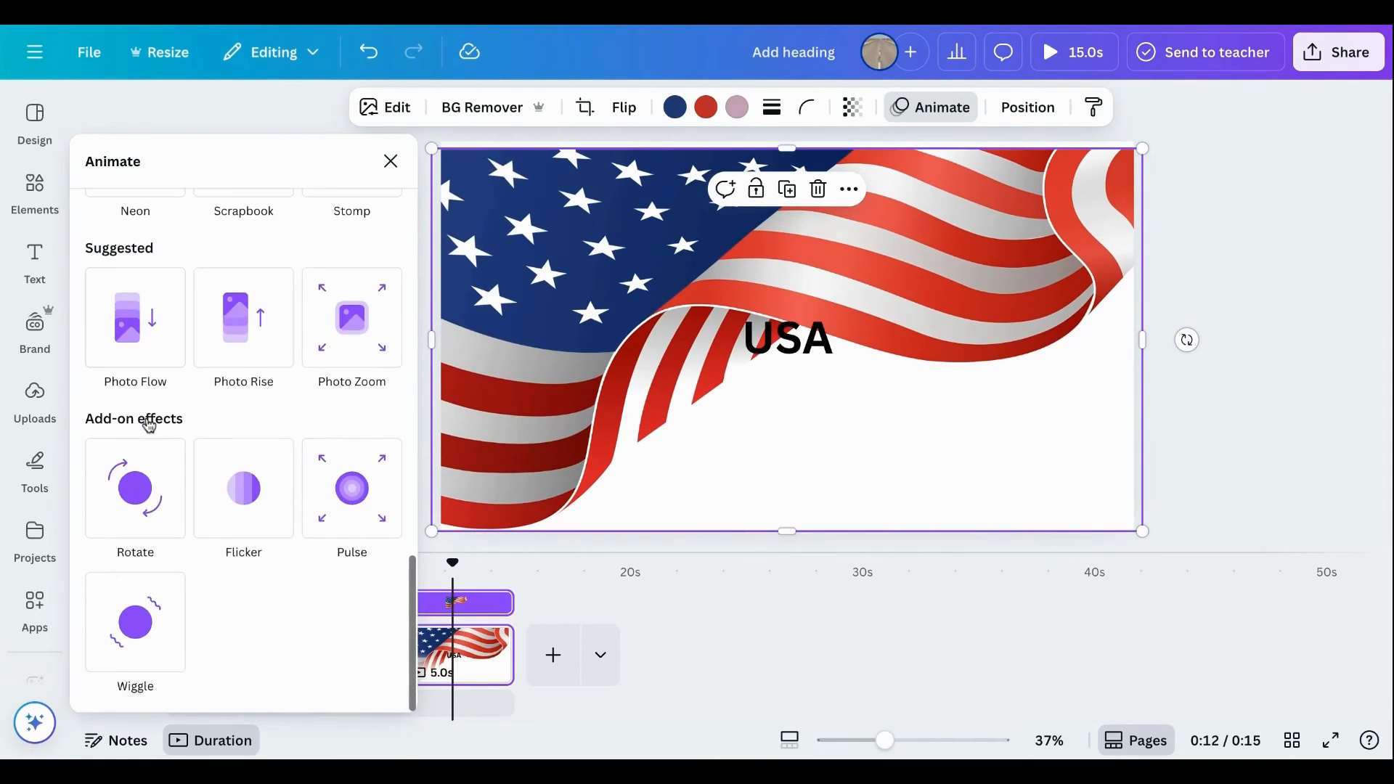
pyautogui.scroll(5, 135, 509)
pyautogui.click(135, 371)
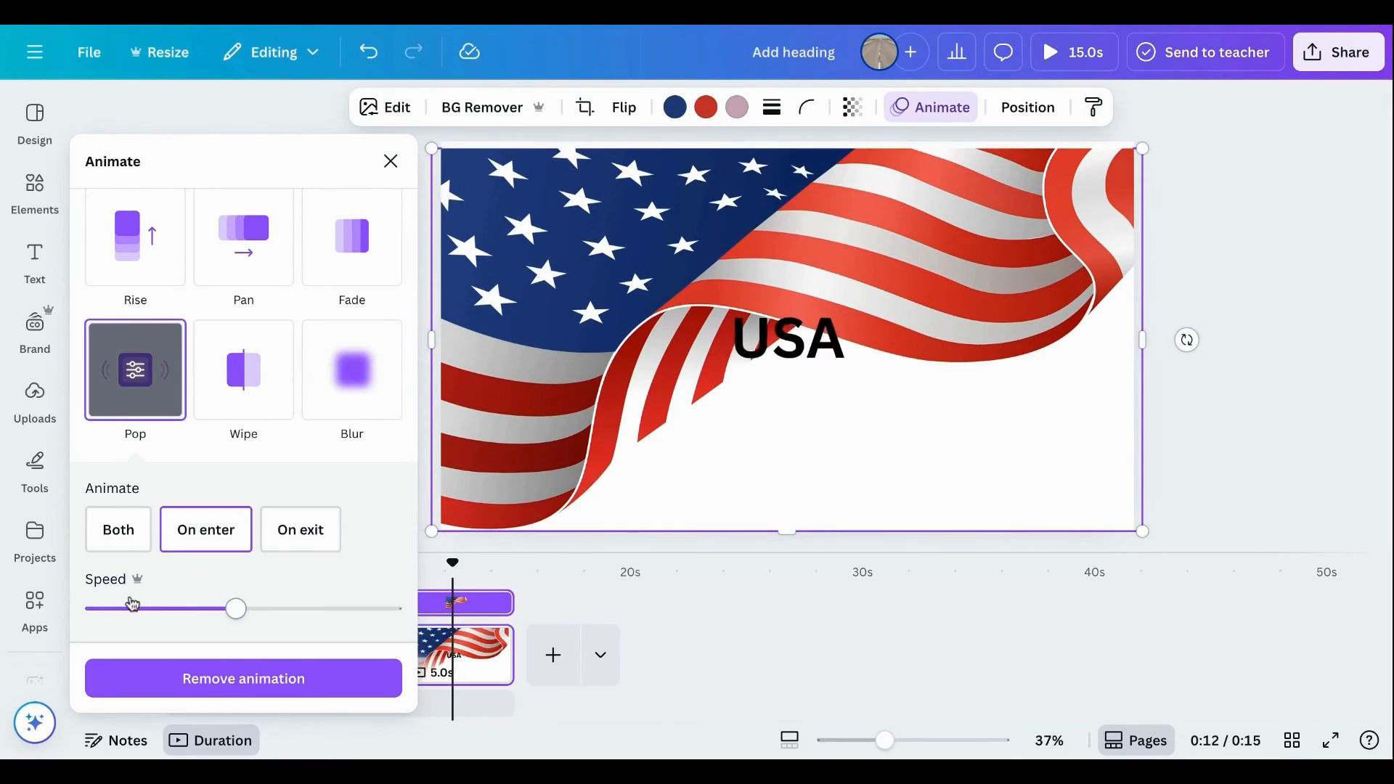
pyautogui.click(89, 612)
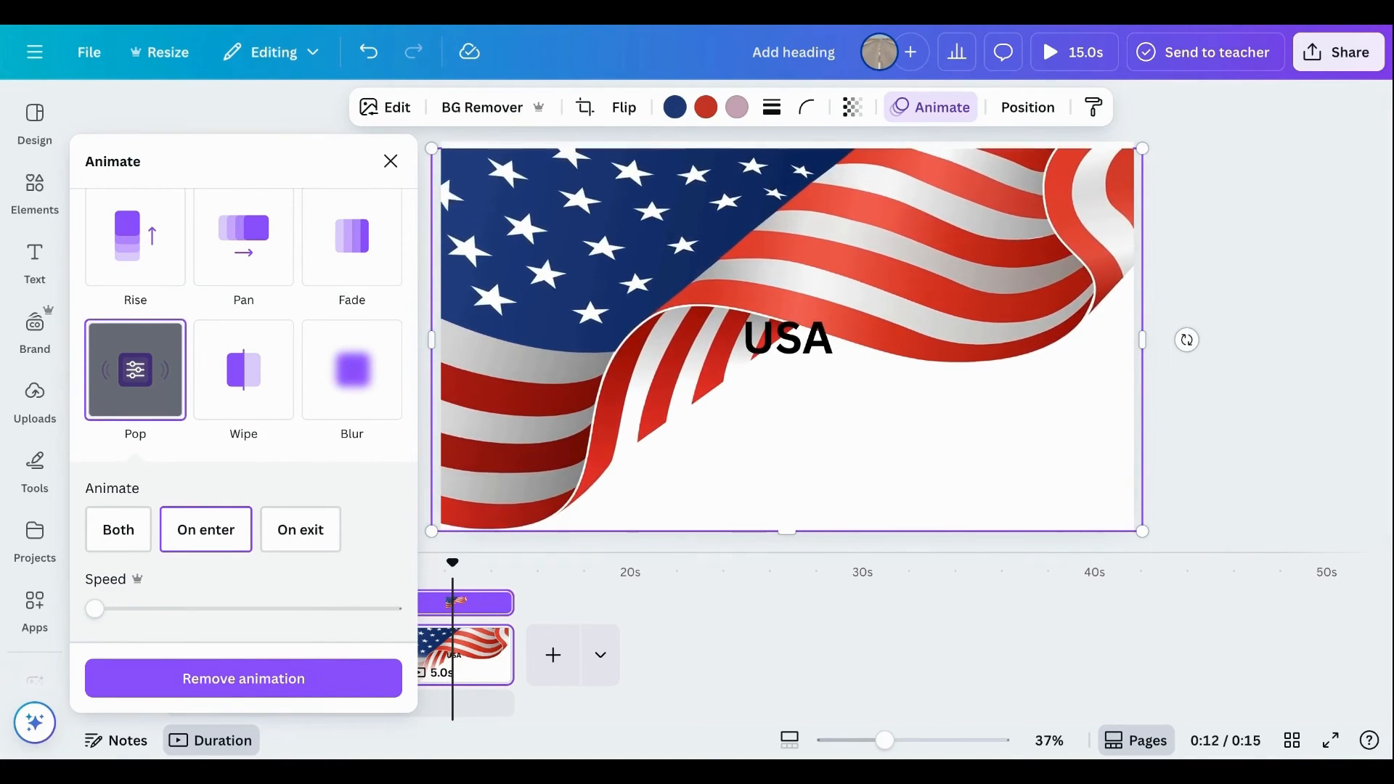
pyautogui.click(391, 161)
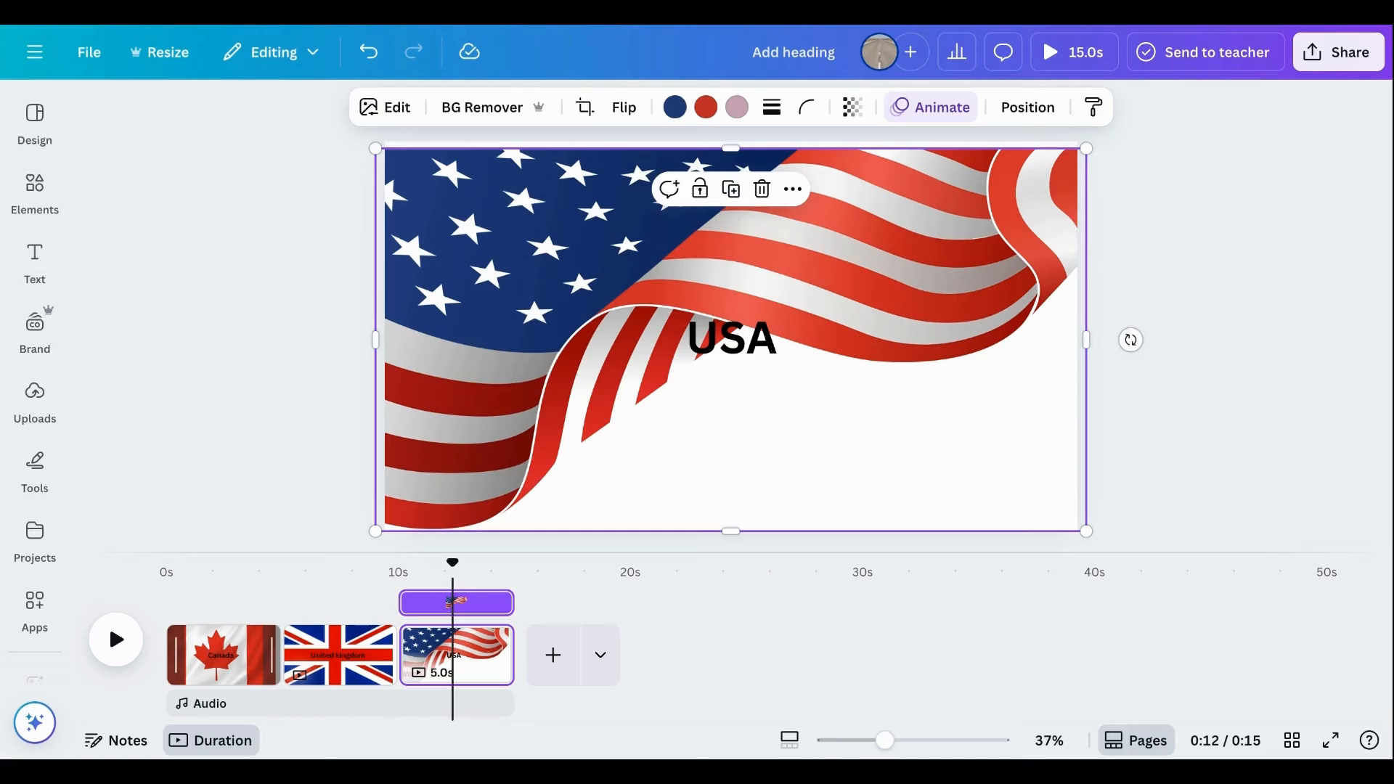
# Add a Circle Wipe transition between the Canada page and the United Kingdom page.
pyautogui.moveTo(280, 674)
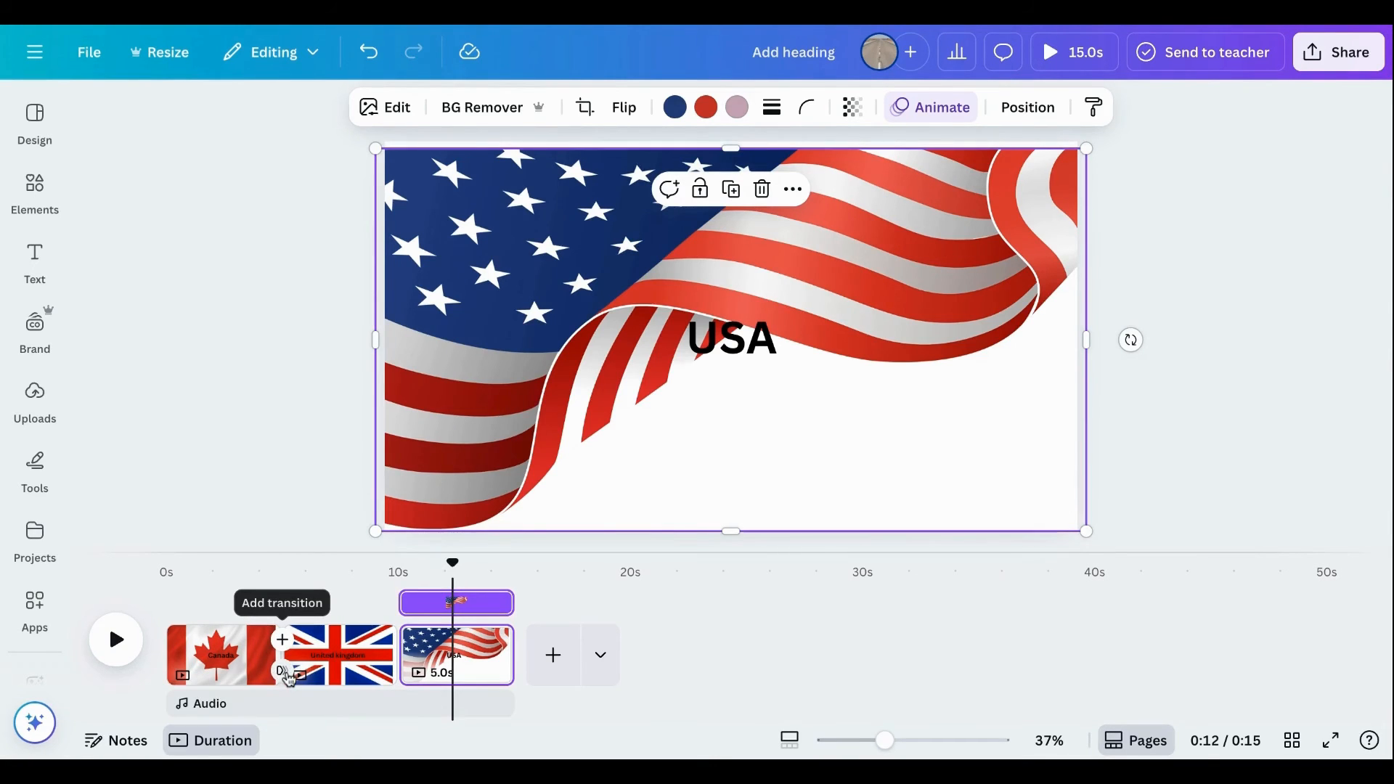
pyautogui.click(289, 679)
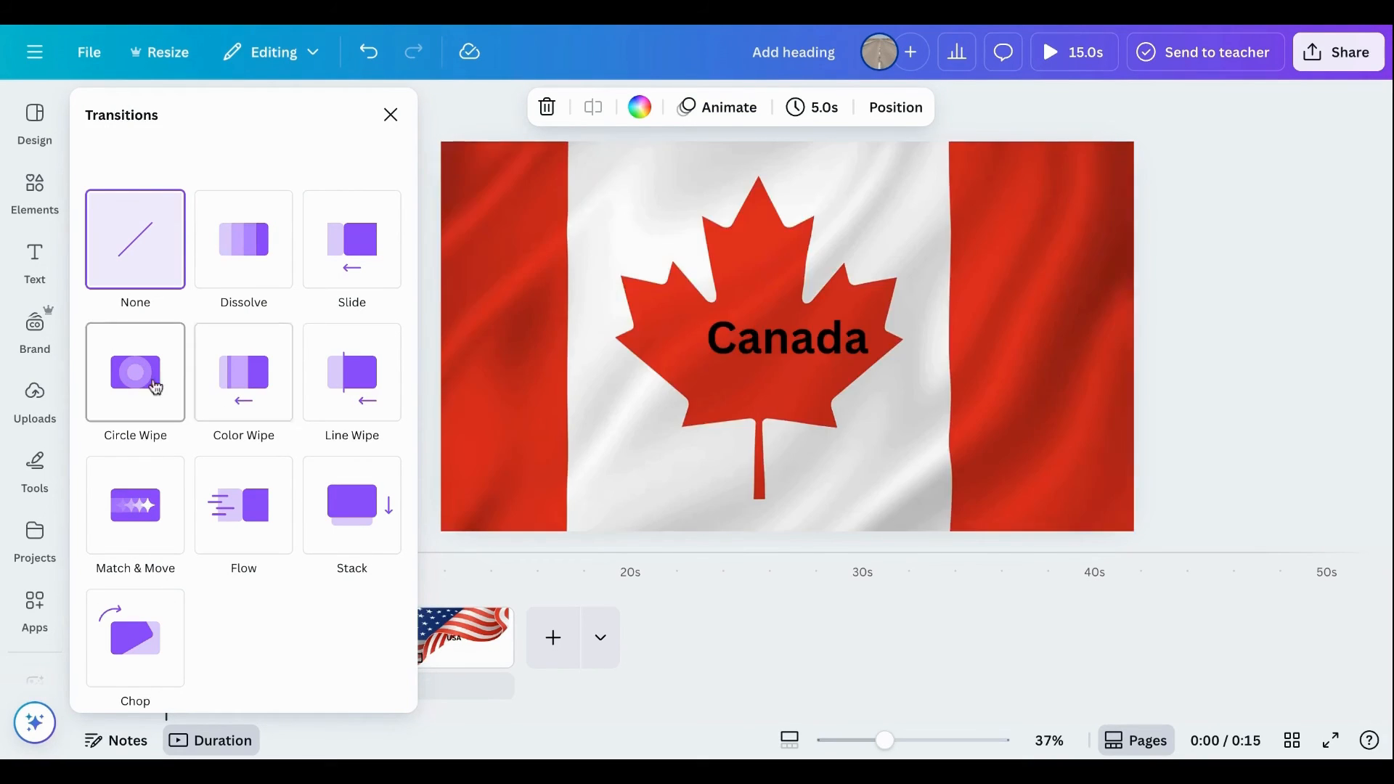
pyautogui.click(138, 389)
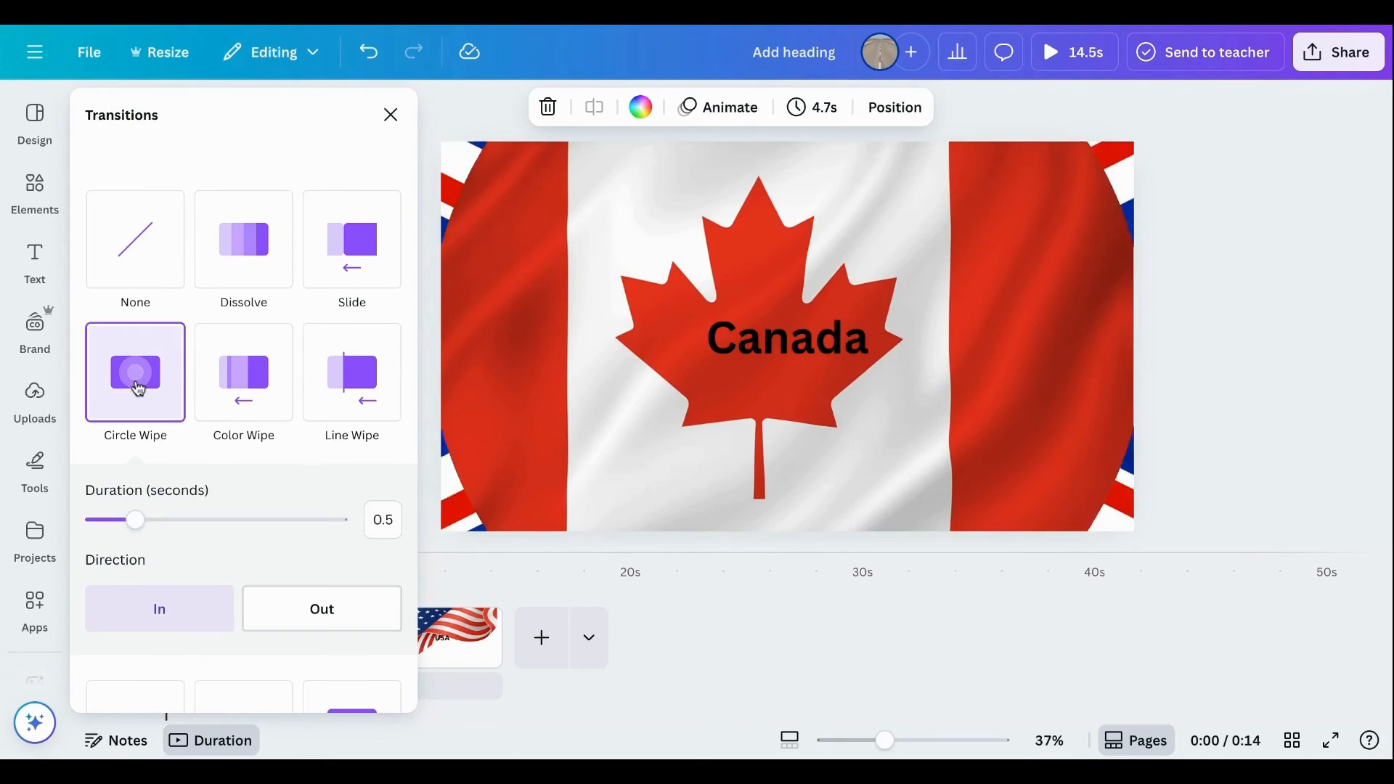
# Set the Circle Wipe transition's direction to Out and its duration to 0.1 seconds, and apply it between all pages.
pyautogui.click(313, 613)
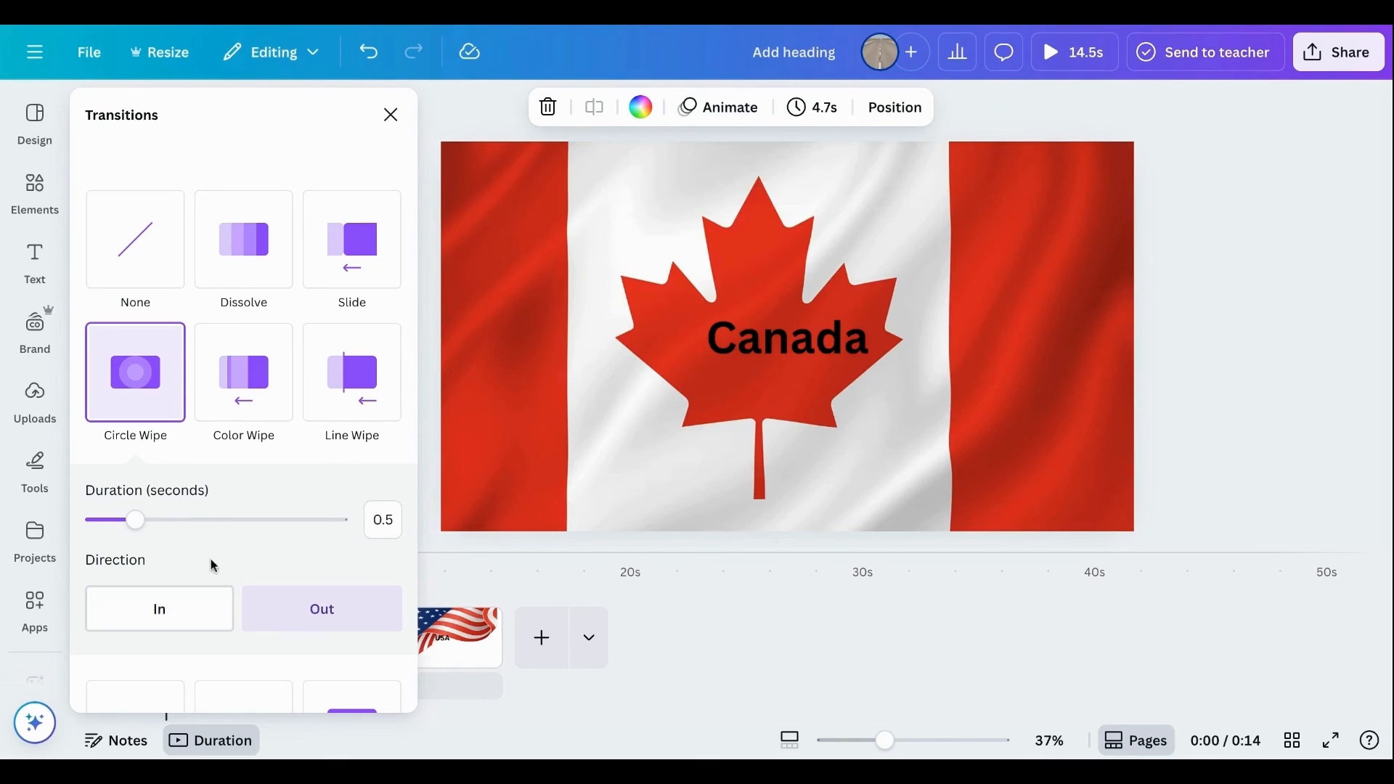
pyautogui.click(92, 522)
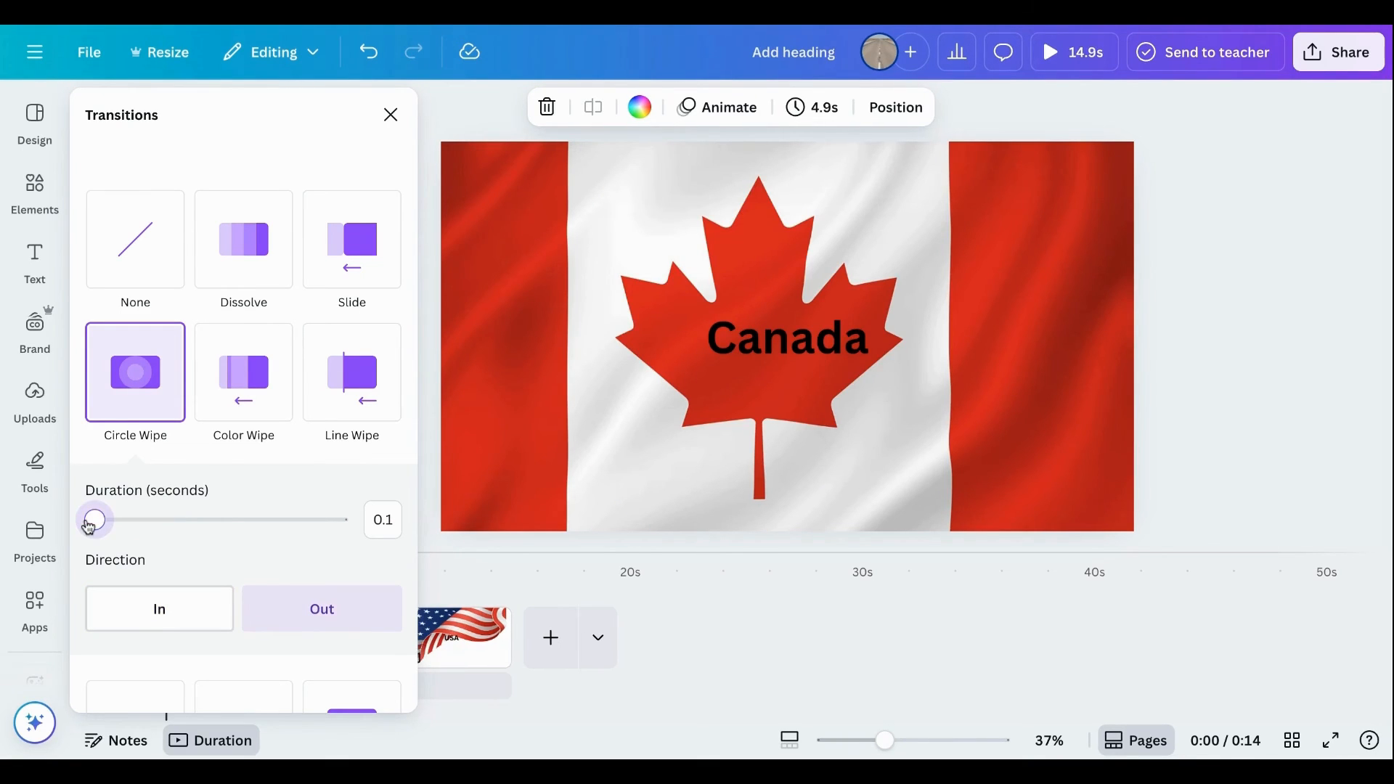
pyautogui.scroll(-4, 268, 622)
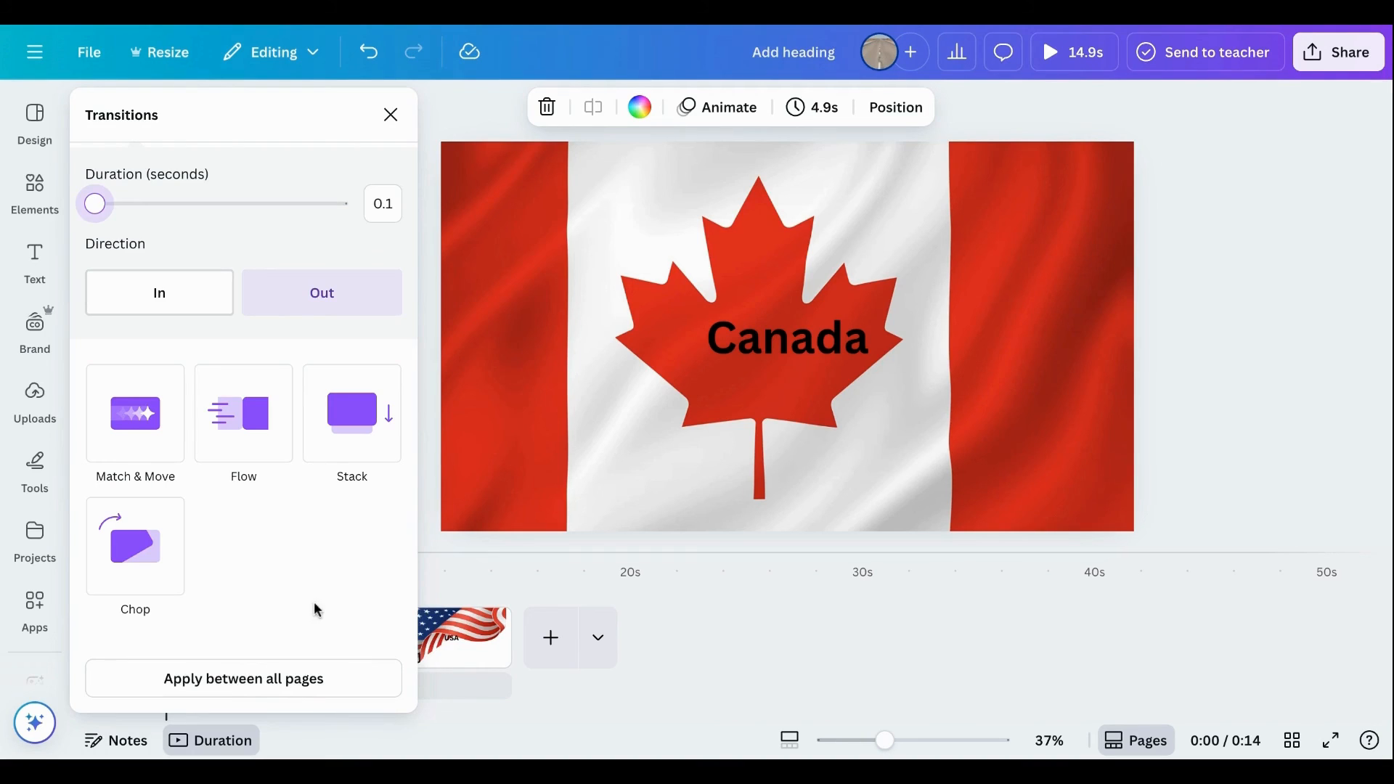
pyautogui.click(249, 678)
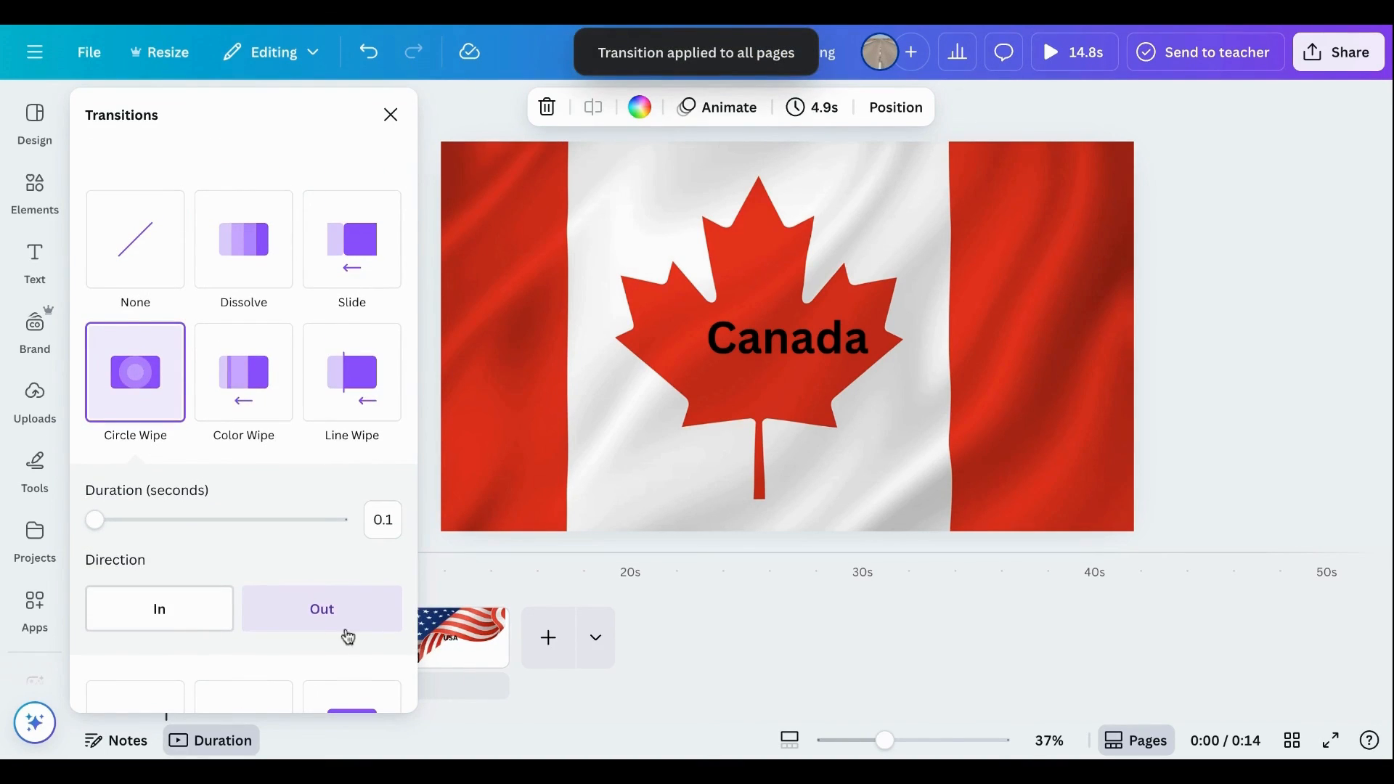
pyautogui.click(397, 124)
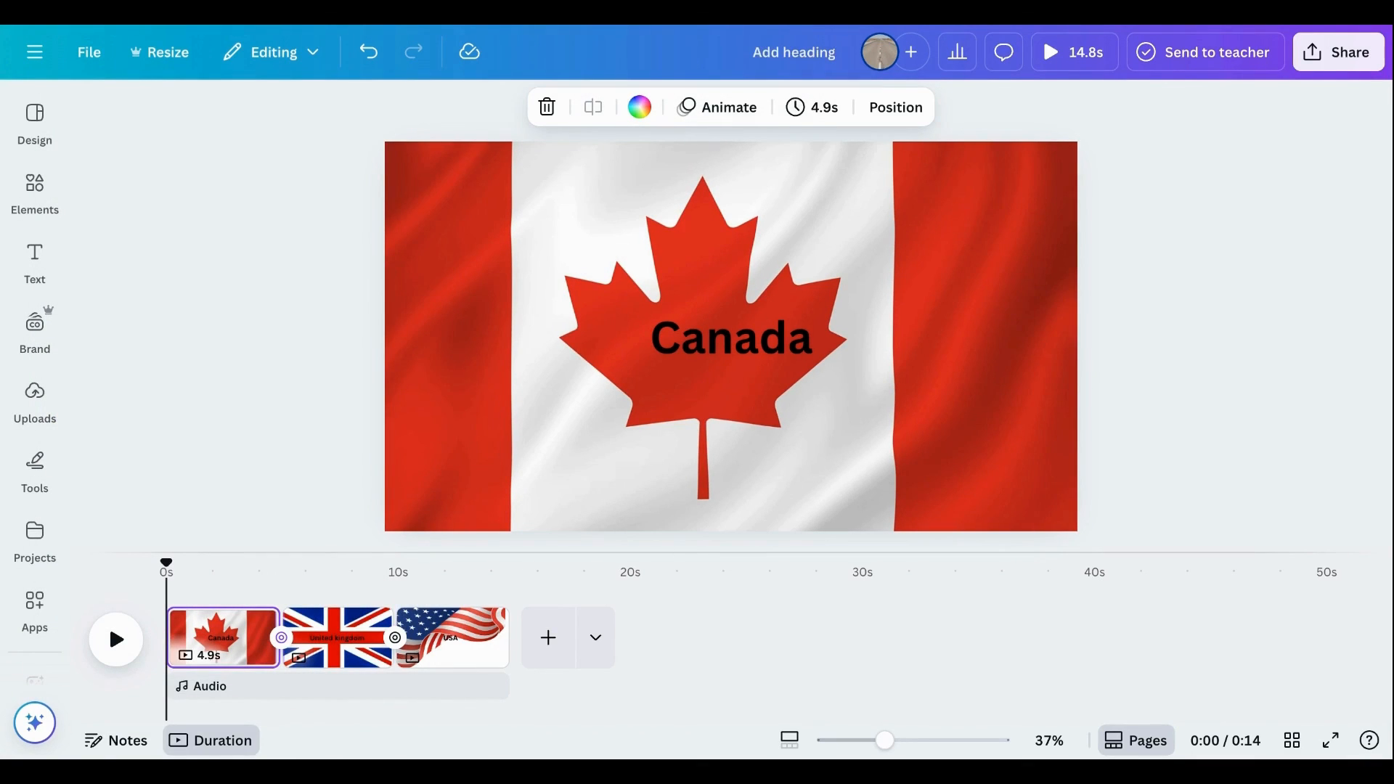
# Set the Canada page's timing to 1.5 seconds and apply that timing to all three pages.
pyautogui.click(825, 111)
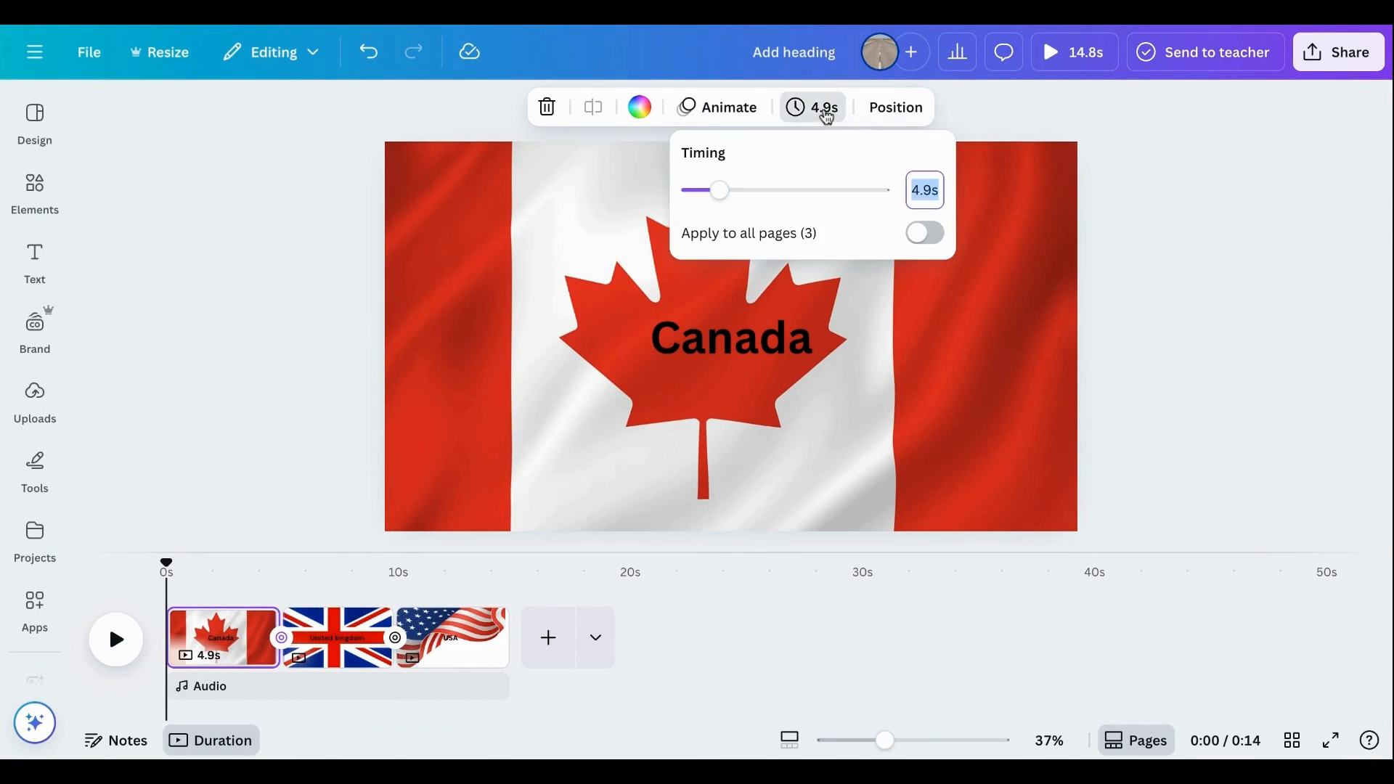
pyautogui.click(924, 191)
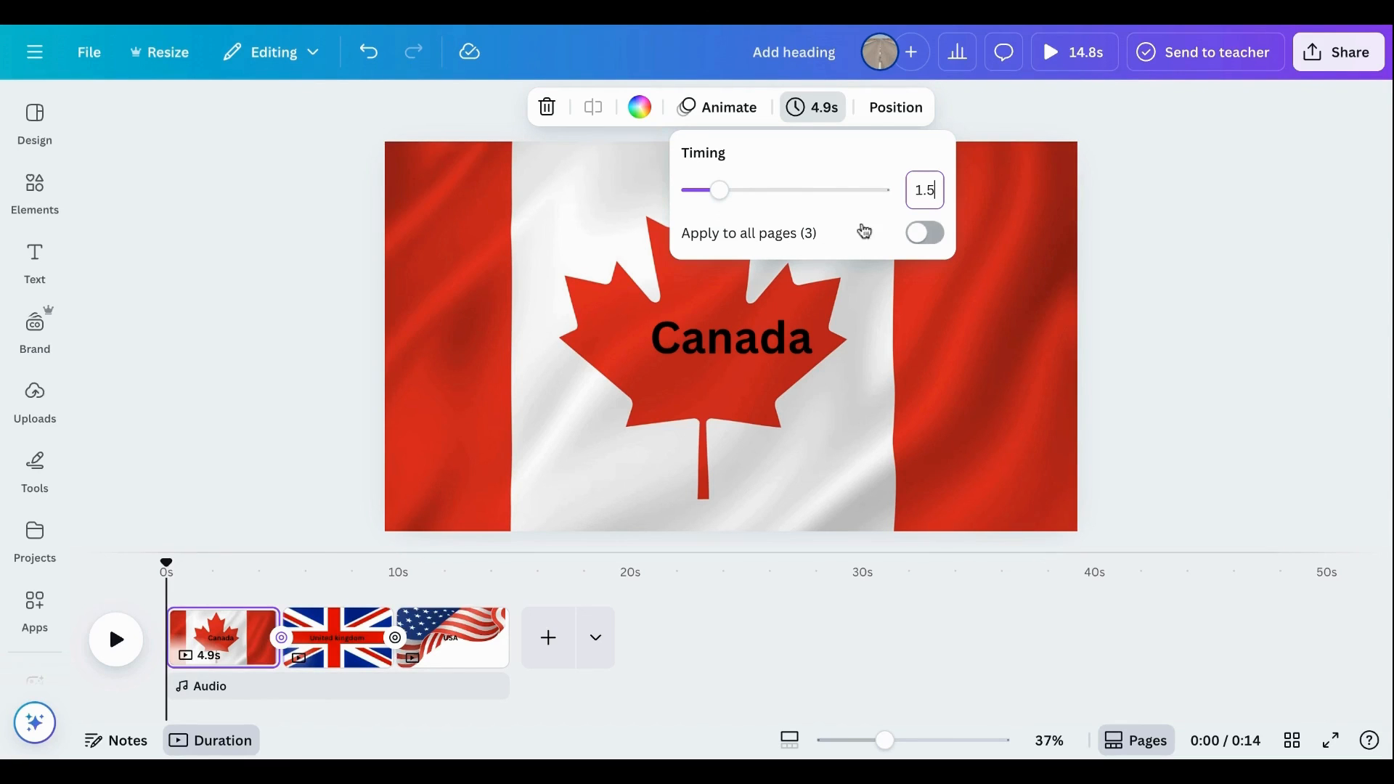
pyautogui.click(919, 236)
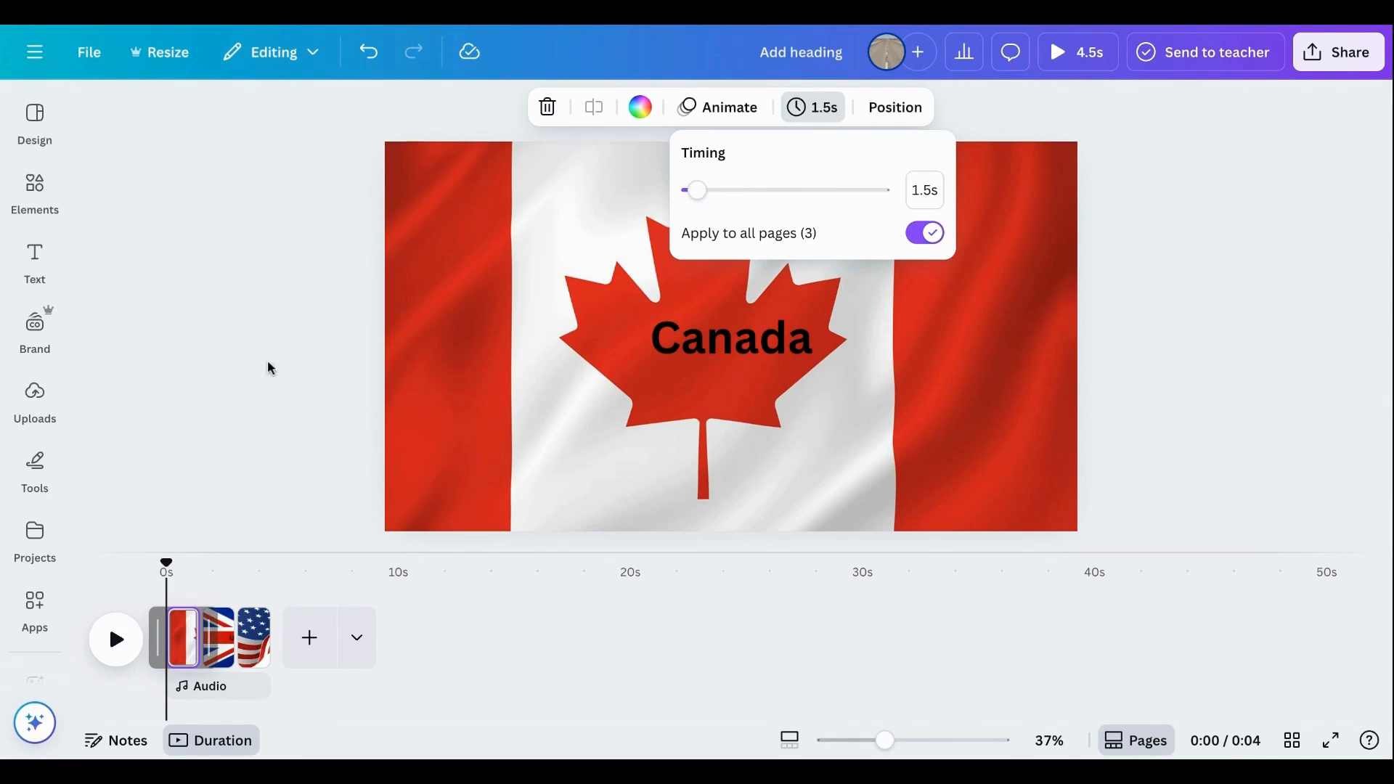
pyautogui.click(249, 372)
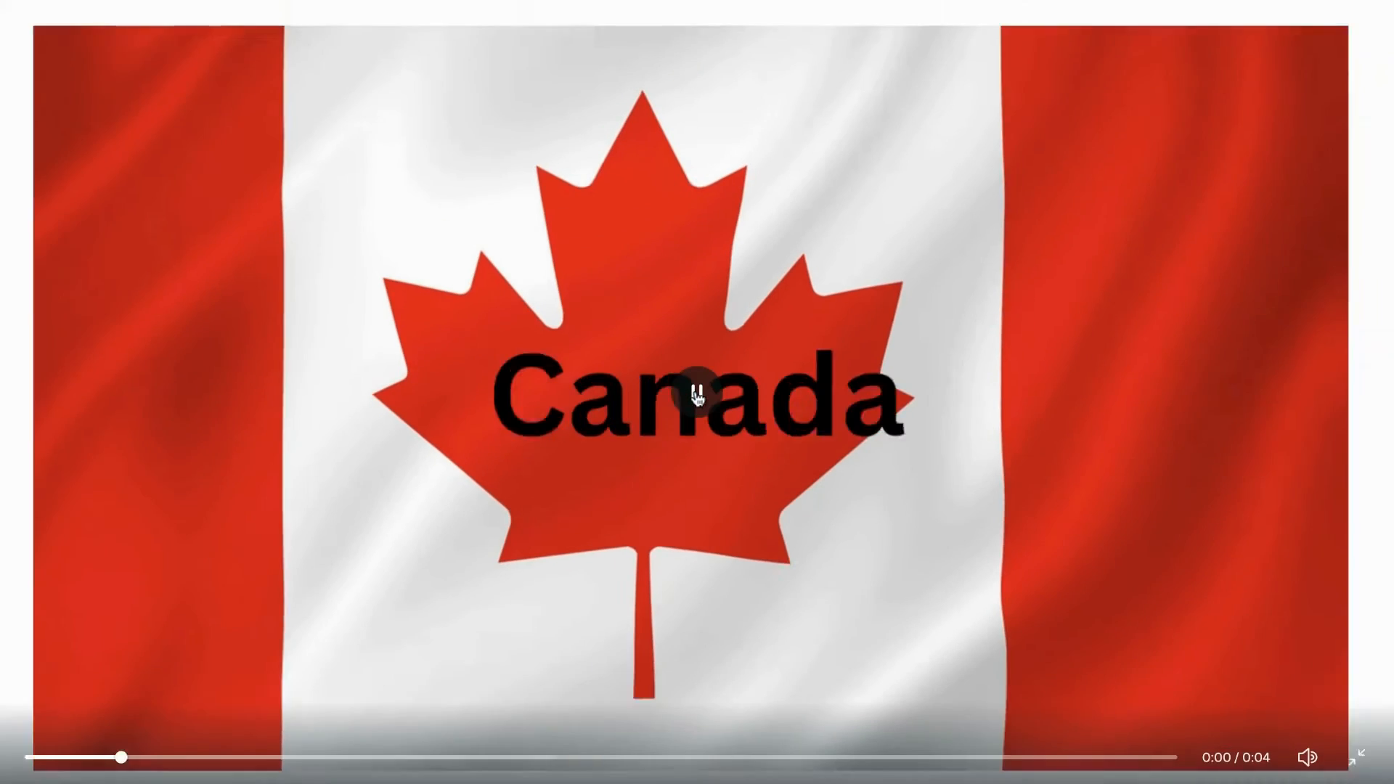